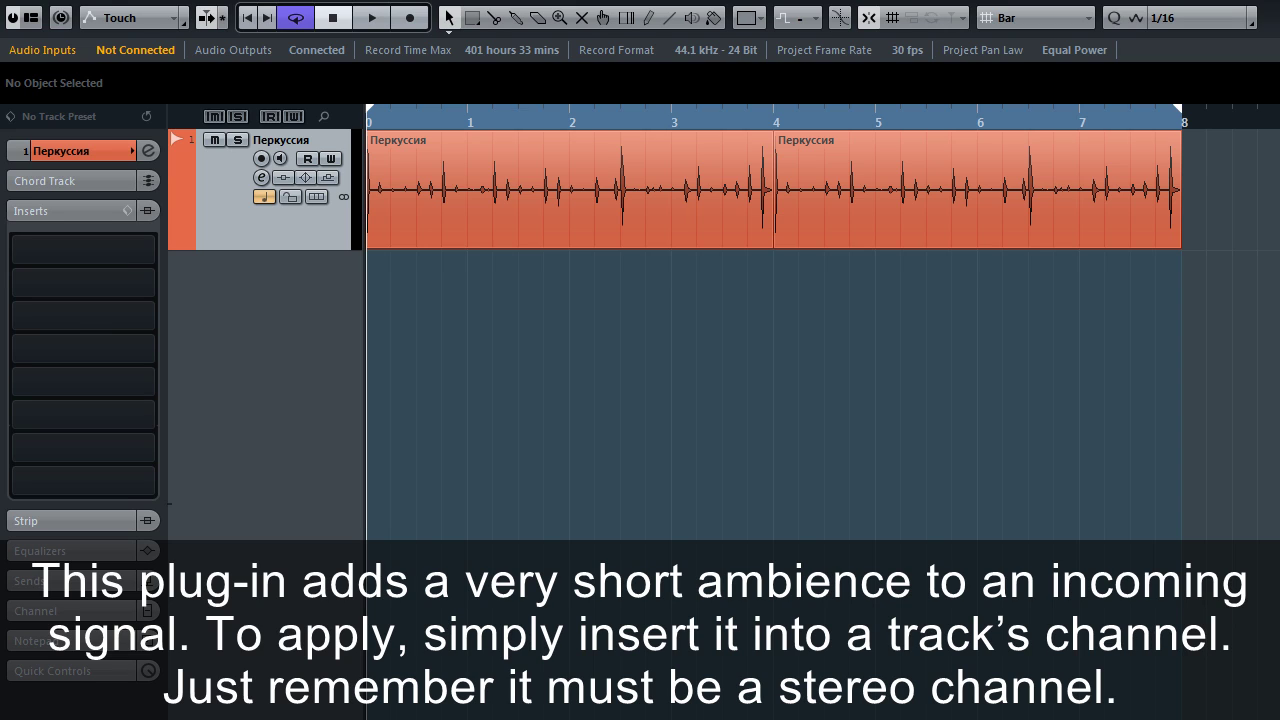
Insert MeldaProduction > Stereo > MStereoGenerator in the Перкуссия track's first insert slot and show its window
{"action": "left_click", "coordinate": [140, 247]}
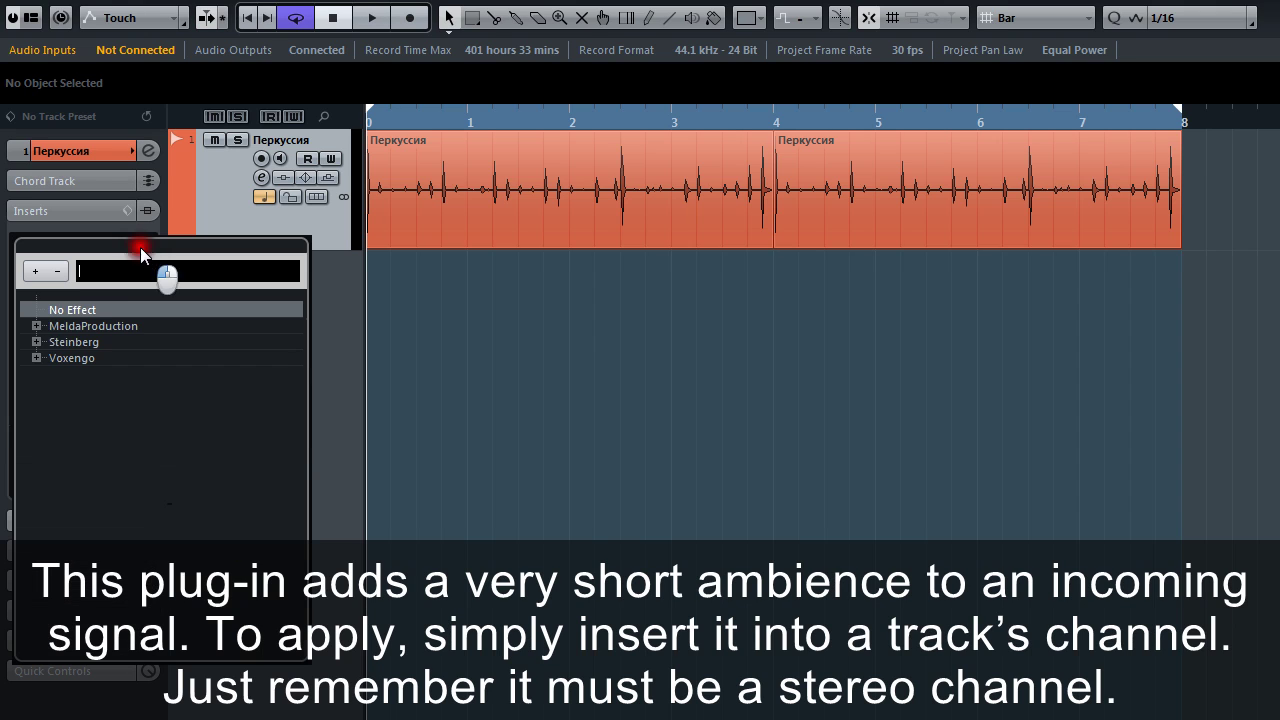
{"action": "left_click", "coordinate": [38, 327]}
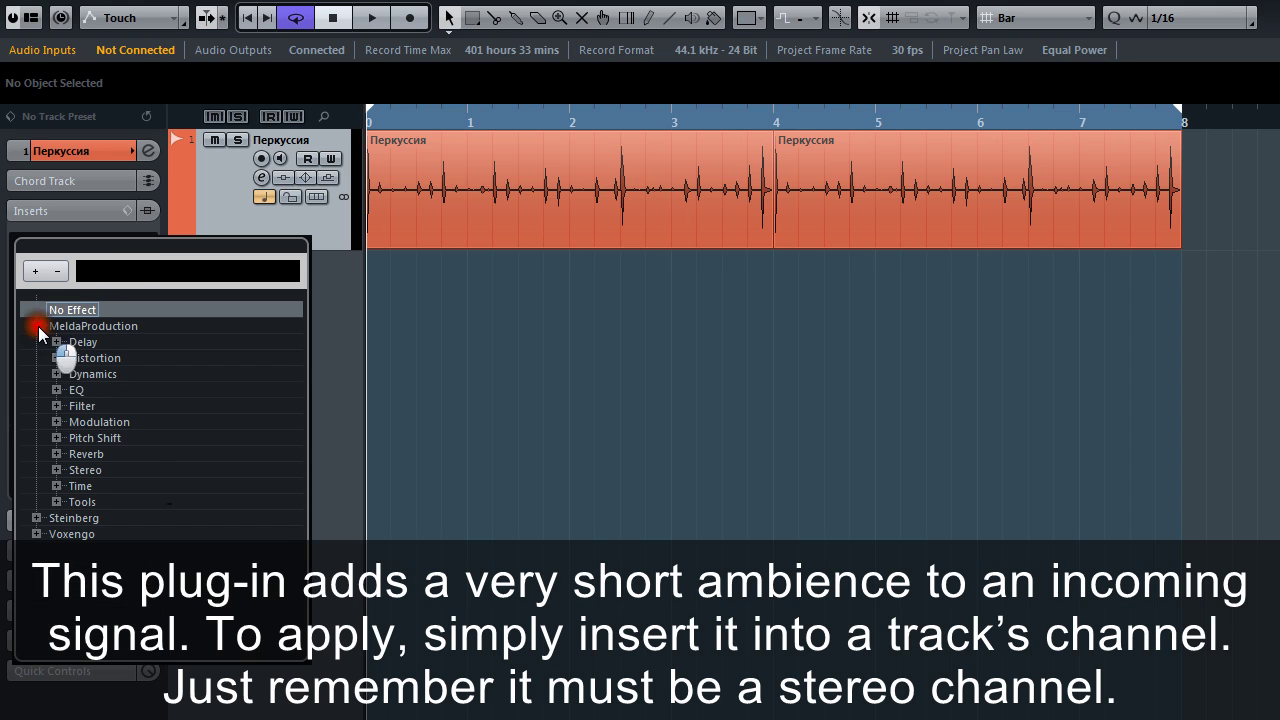
{"action": "left_click", "coordinate": [56, 469]}
{"action": "left_click", "coordinate": [125, 503]}
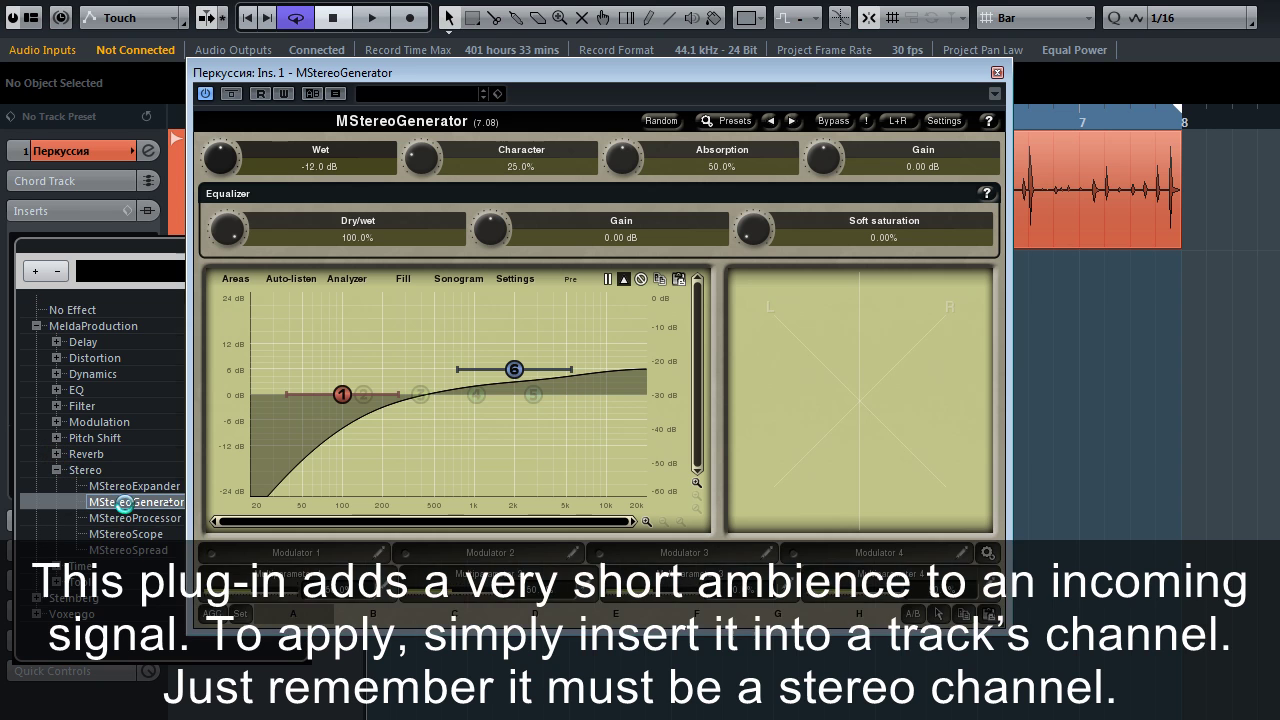
{"action": "left_click", "coordinate": [997, 72]}
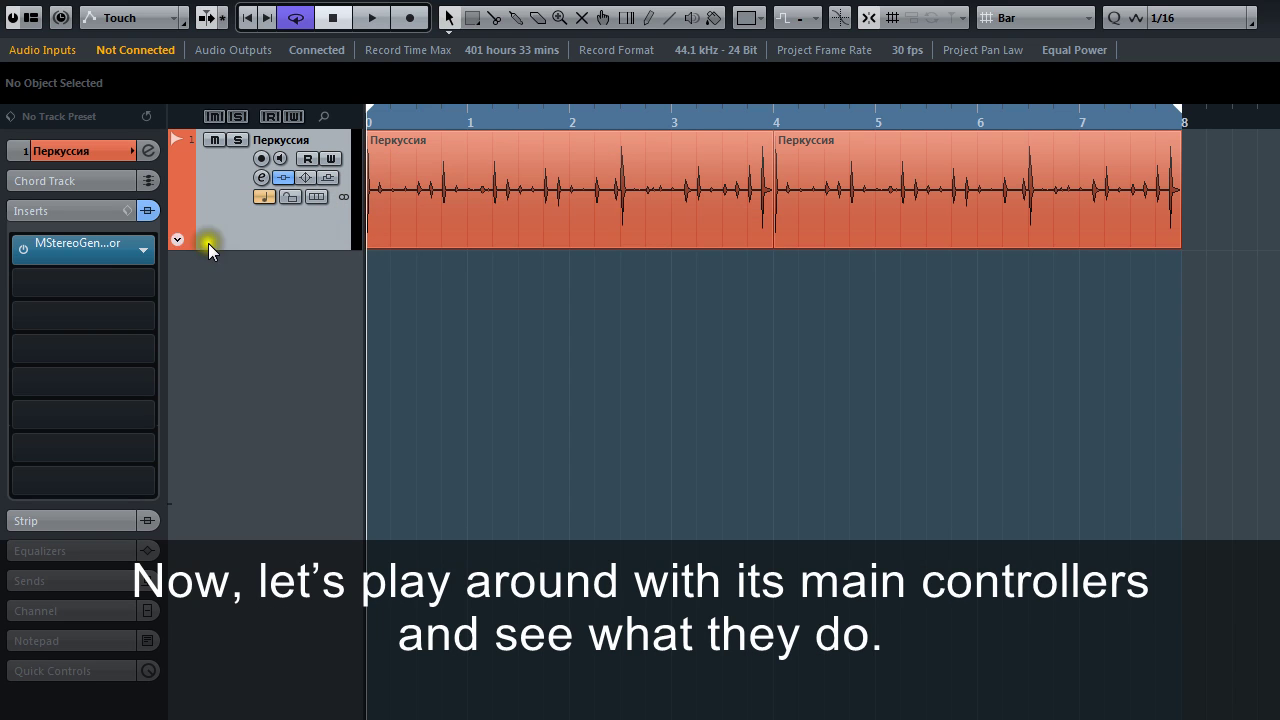
{"action": "left_click", "coordinate": [87, 256]}
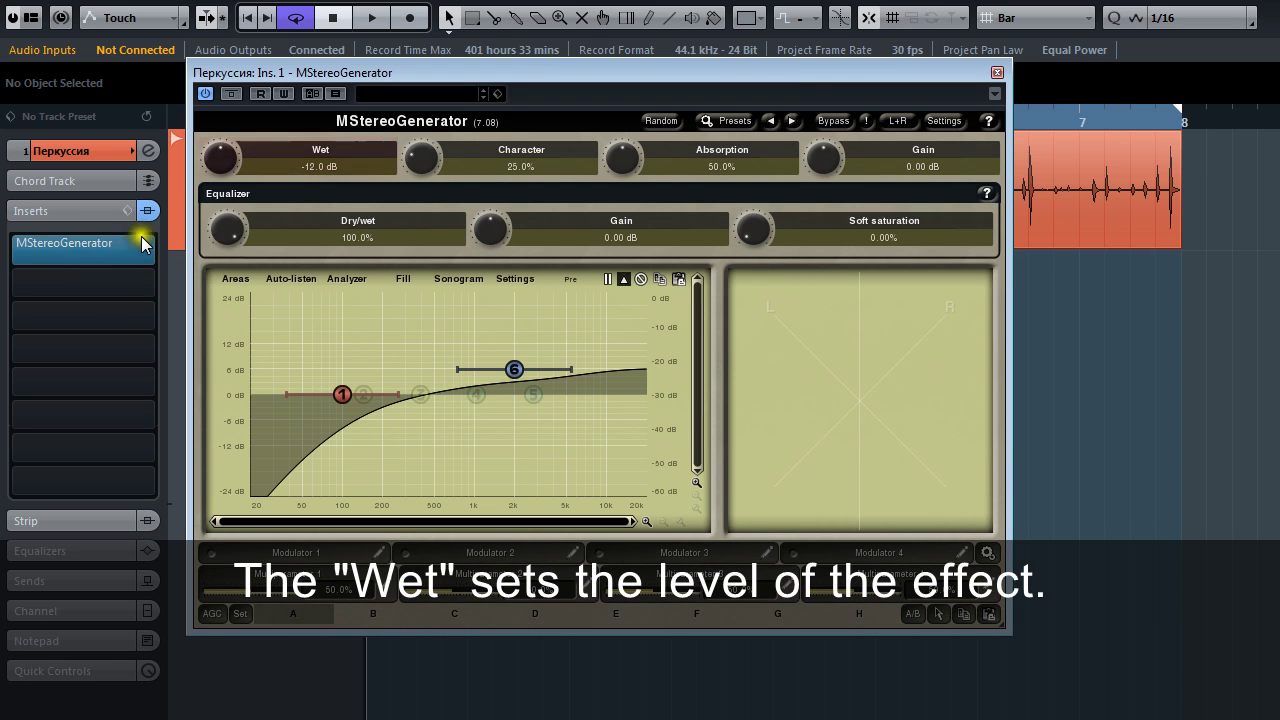
Play the percussion and sweep MStereoGenerator's Wet from silence to 0 dB, leaving it at -11.9 dB
{"action": "key", "text": "space"}
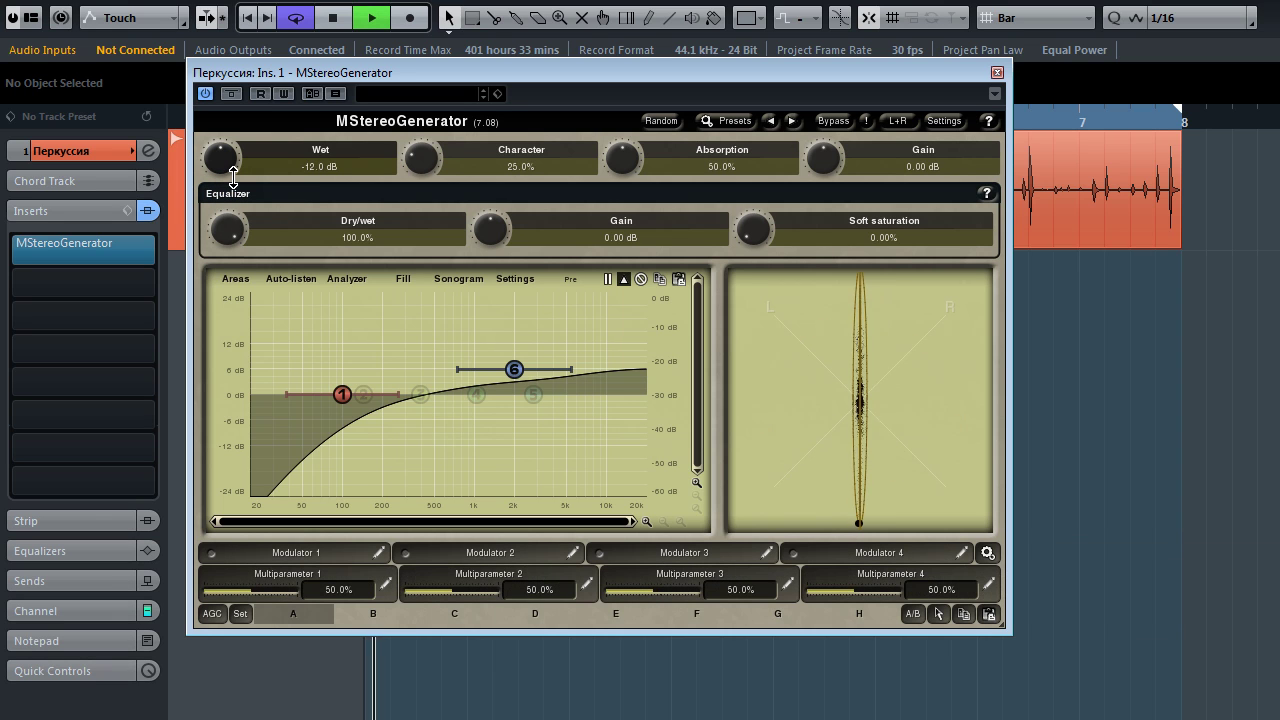
{"action": "left_click_drag", "start_coordinate": [233, 176], "coordinate": [246, 270]}
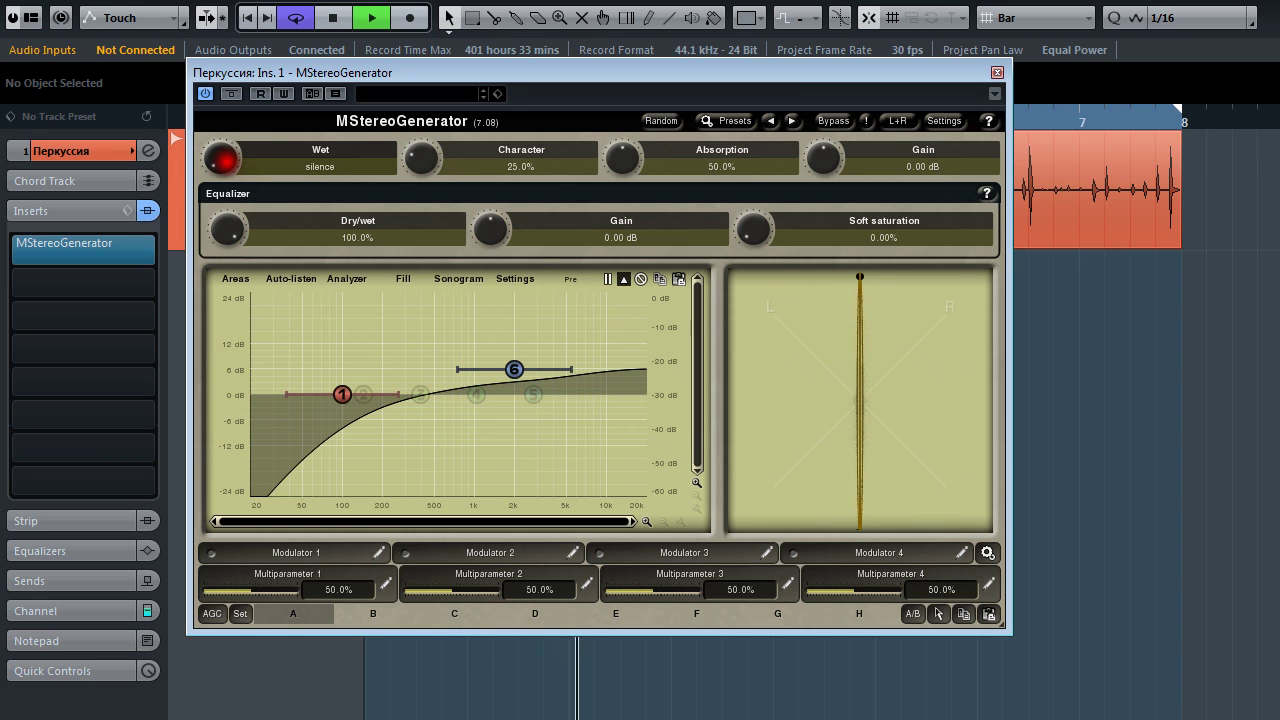
{"action": "double_click", "coordinate": [221, 159]}
{"action": "mouse_move", "coordinate": [221, 159]}
{"action": "left_mouse_down"}
{"action": "mouse_move", "coordinate": [221, 180]}
{"action": "mouse_move", "coordinate": [221, 162]}
{"action": "left_mouse_up"}
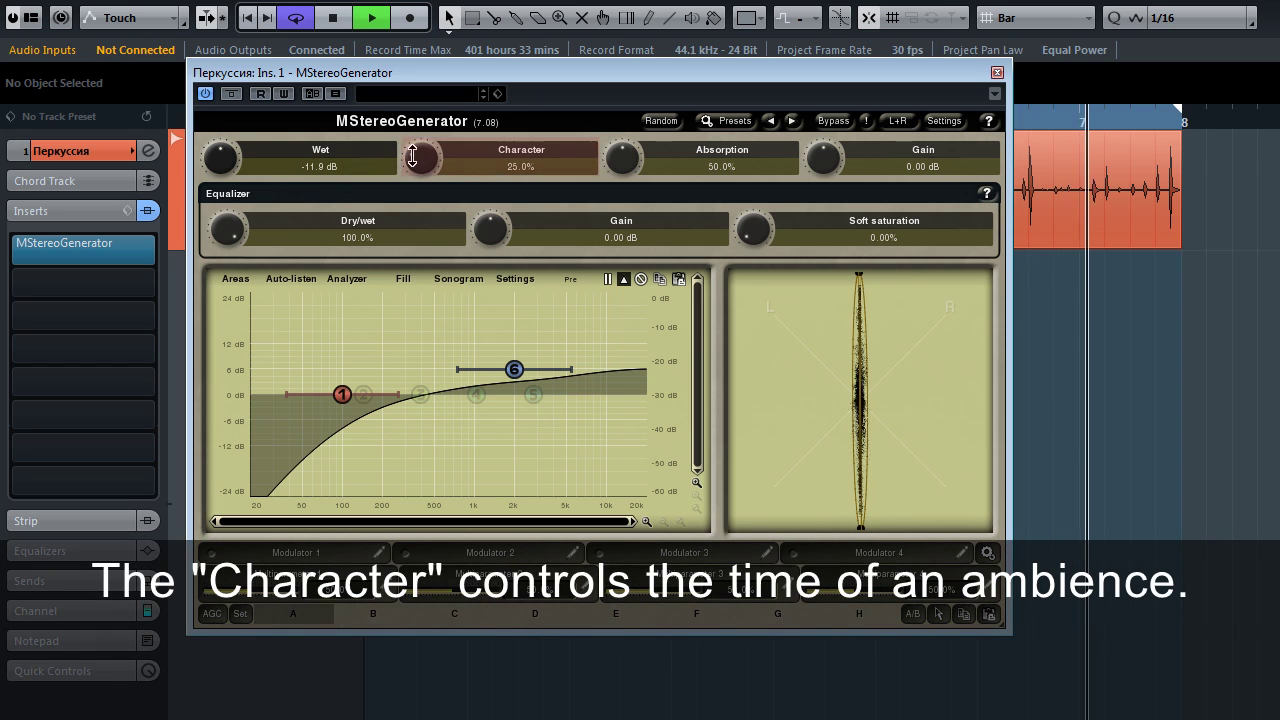
Raise MStereoGenerator's Character to 56.2% and Absorption to 52.4%
{"action": "mouse_move", "coordinate": [415, 157]}
{"action": "left_mouse_down"}
{"action": "mouse_move", "coordinate": [415, 108]}
{"action": "mouse_move", "coordinate": [415, 168]}
{"action": "mouse_move", "coordinate": [415, 110]}
{"action": "mouse_move", "coordinate": [415, 135]}
{"action": "left_mouse_up"}
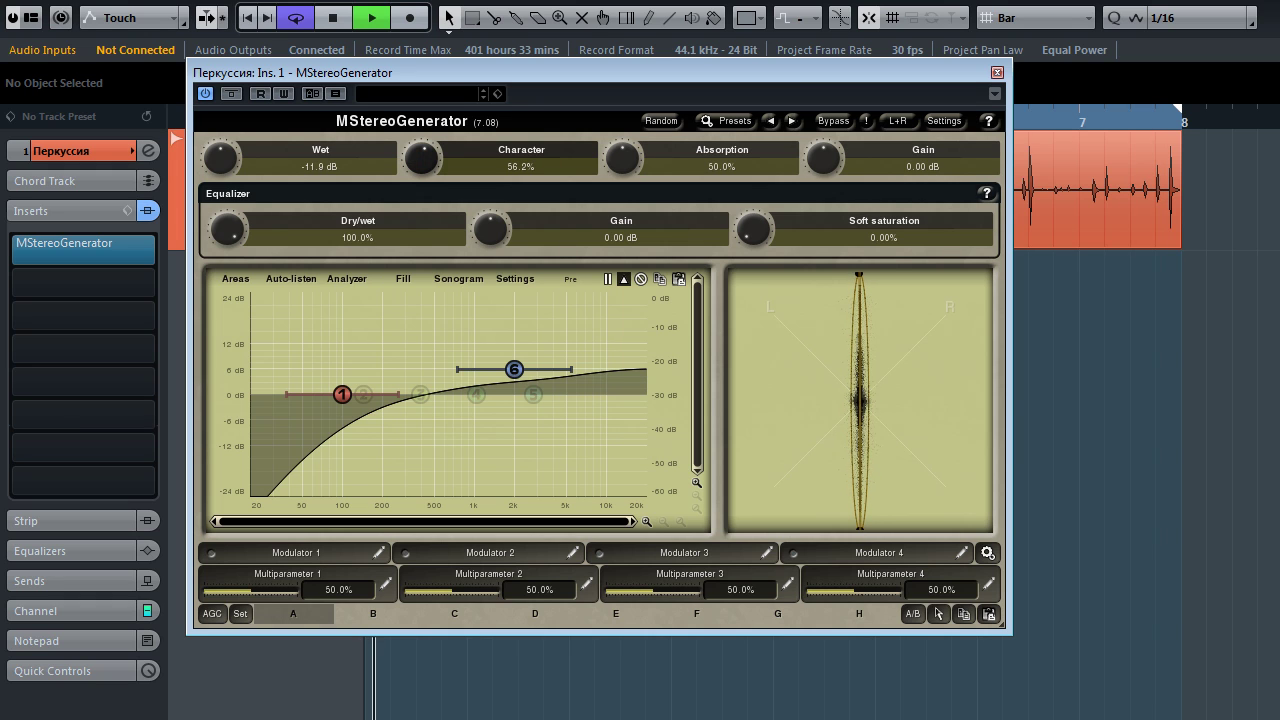
{"action": "mouse_move", "coordinate": [622, 157]}
{"action": "left_mouse_down"}
{"action": "mouse_move", "coordinate": [622, 115]}
{"action": "mouse_move", "coordinate": [622, 203]}
{"action": "mouse_move", "coordinate": [622, 111]}
{"action": "mouse_move", "coordinate": [622, 158]}
{"action": "left_mouse_up"}
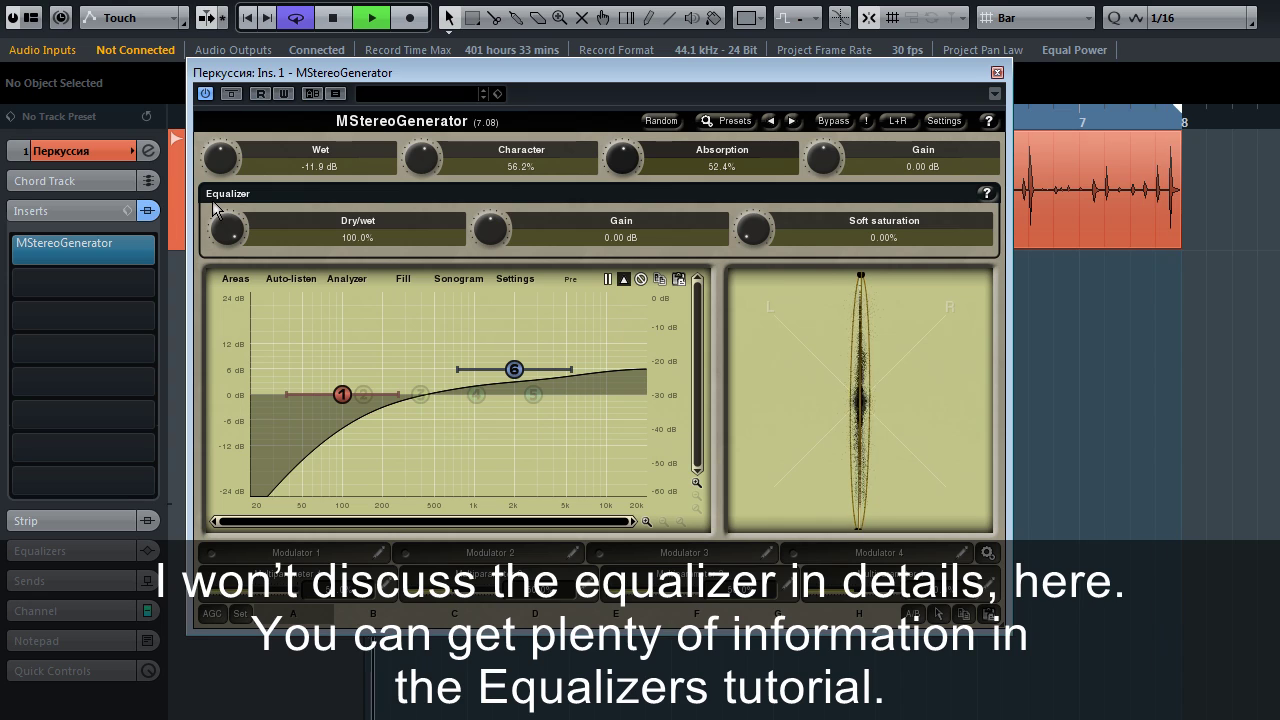
Restart playback and raise MStereoGenerator's Wet to 0.00 dB while watching the goniometer widen
{"action": "key", "text": "space"}
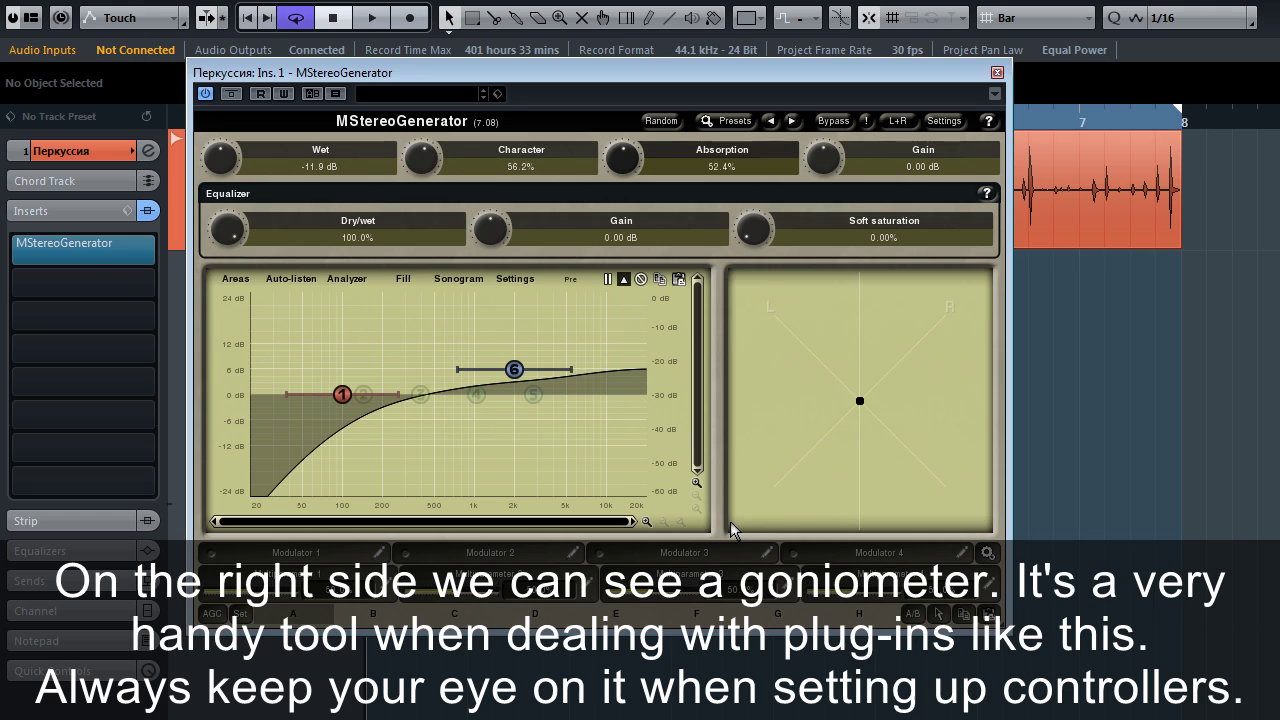
{"action": "key", "text": "space"}
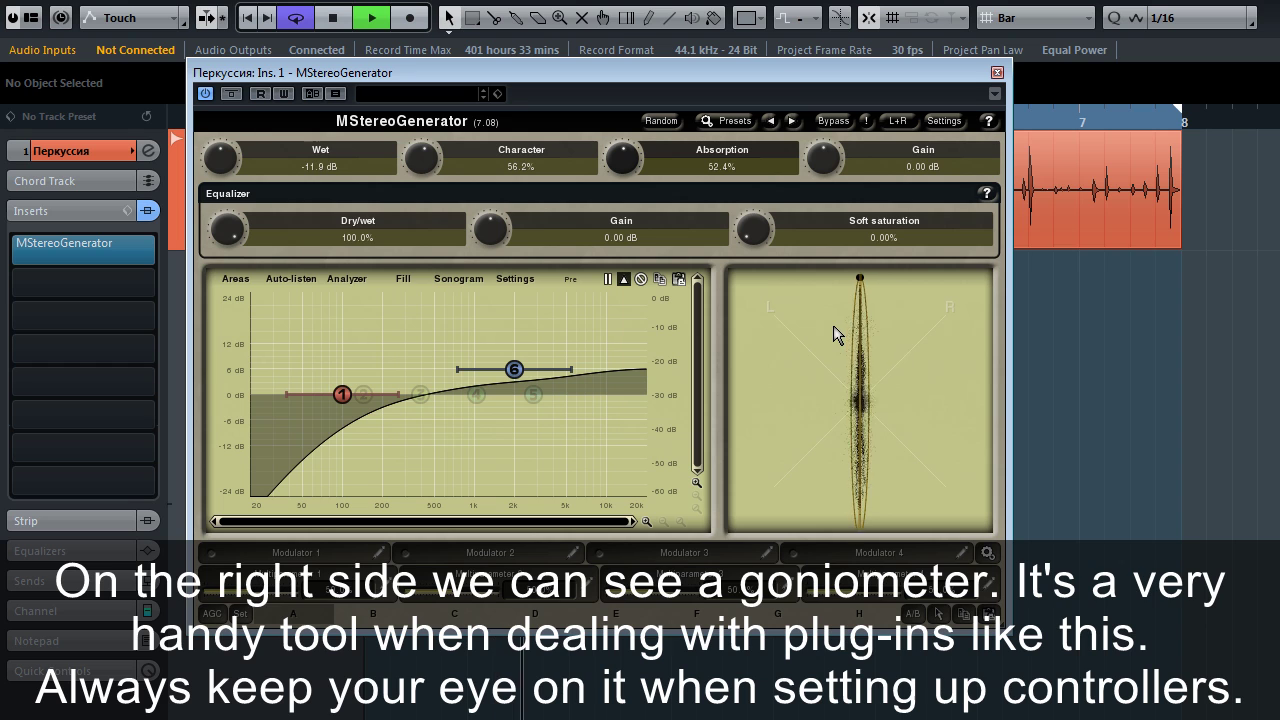
{"action": "left_click_drag", "start_coordinate": [221, 158], "coordinate": [221, 130]}
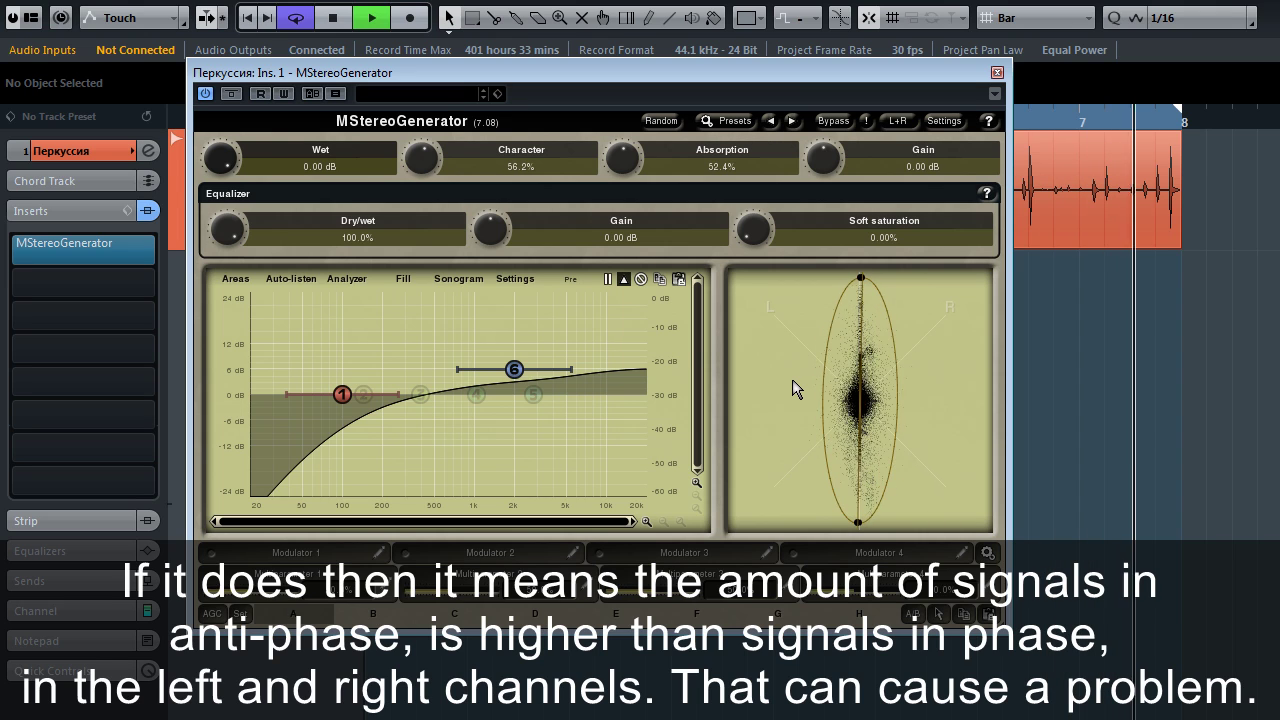
Stop the percussion playback
{"action": "key", "text": "space"}
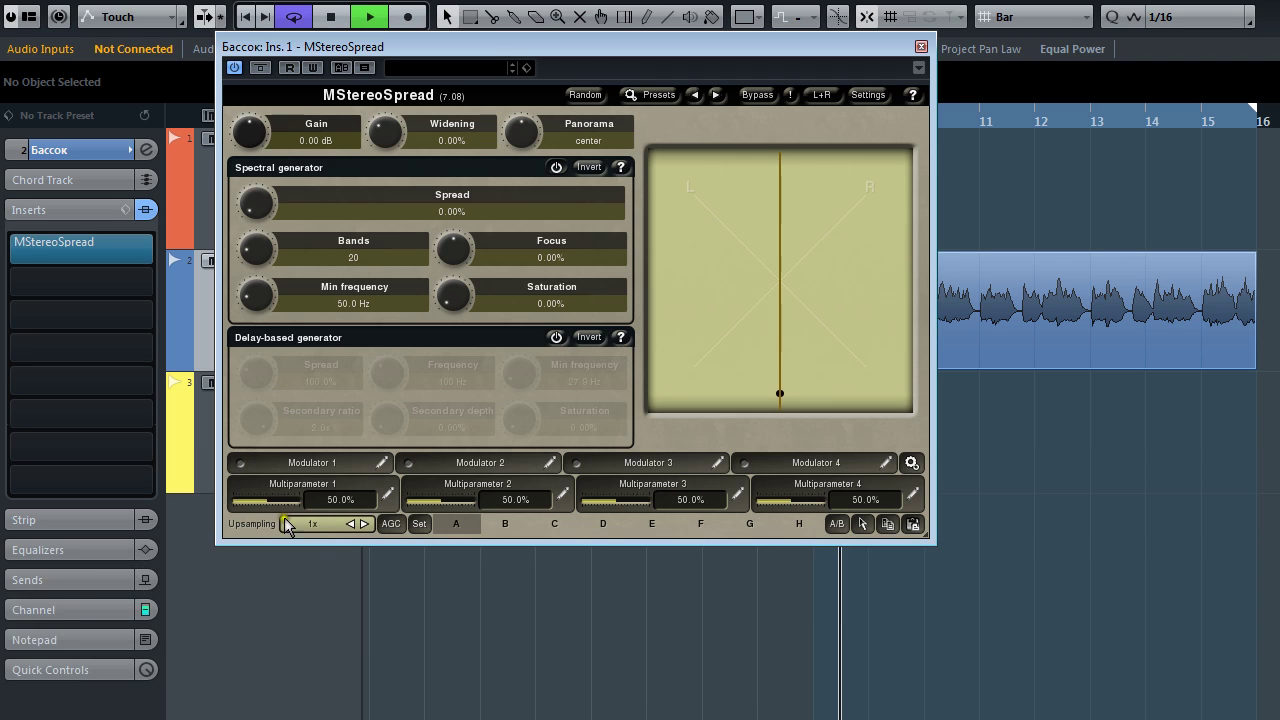
Set the spectral generator's Spread to 50% and invert its stereo image
{"action": "left_click_drag", "start_coordinate": [259, 213], "coordinate": [259, 174]}
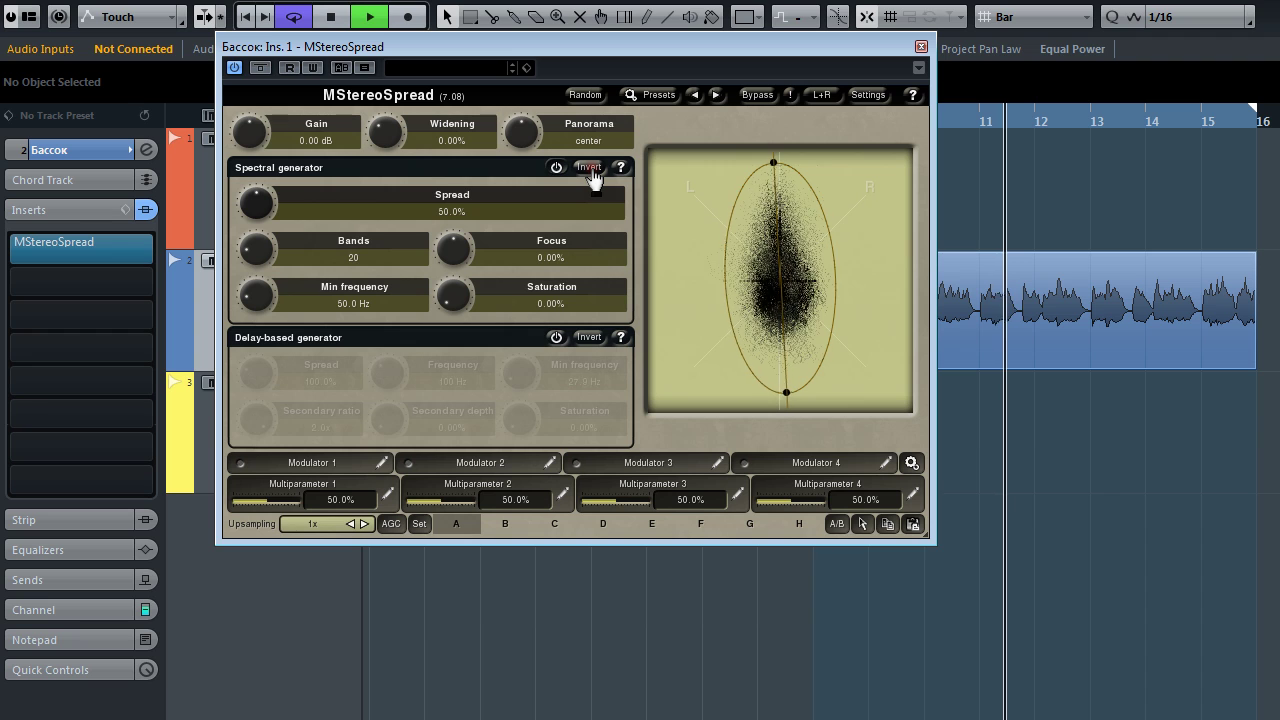
{"action": "left_click", "coordinate": [590, 168]}
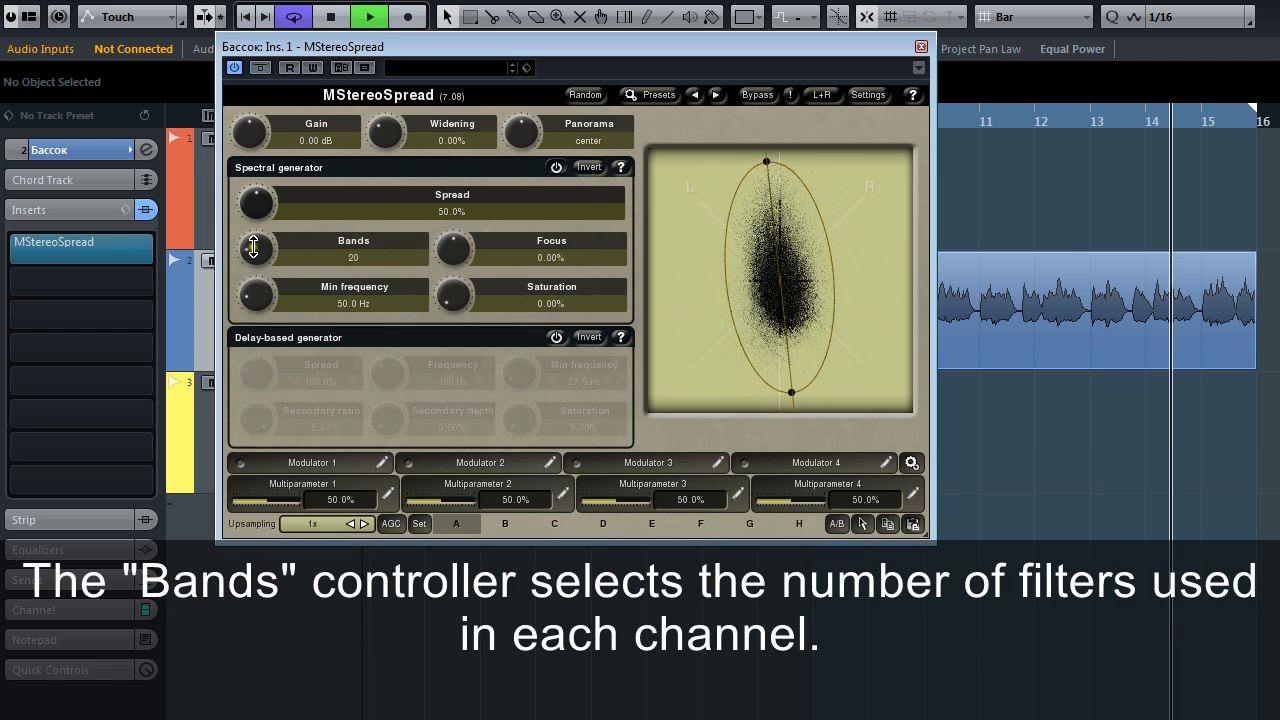
Audition MStereoSpread's spectral Bands at 2, then return them to 20
{"action": "mouse_move", "coordinate": [252, 248]}
{"action": "left_mouse_down"}
{"action": "mouse_move", "coordinate": [252, 280]}
{"action": "mouse_move", "coordinate": [252, 110]}
{"action": "mouse_move", "coordinate": [252, 250]}
{"action": "left_mouse_up"}
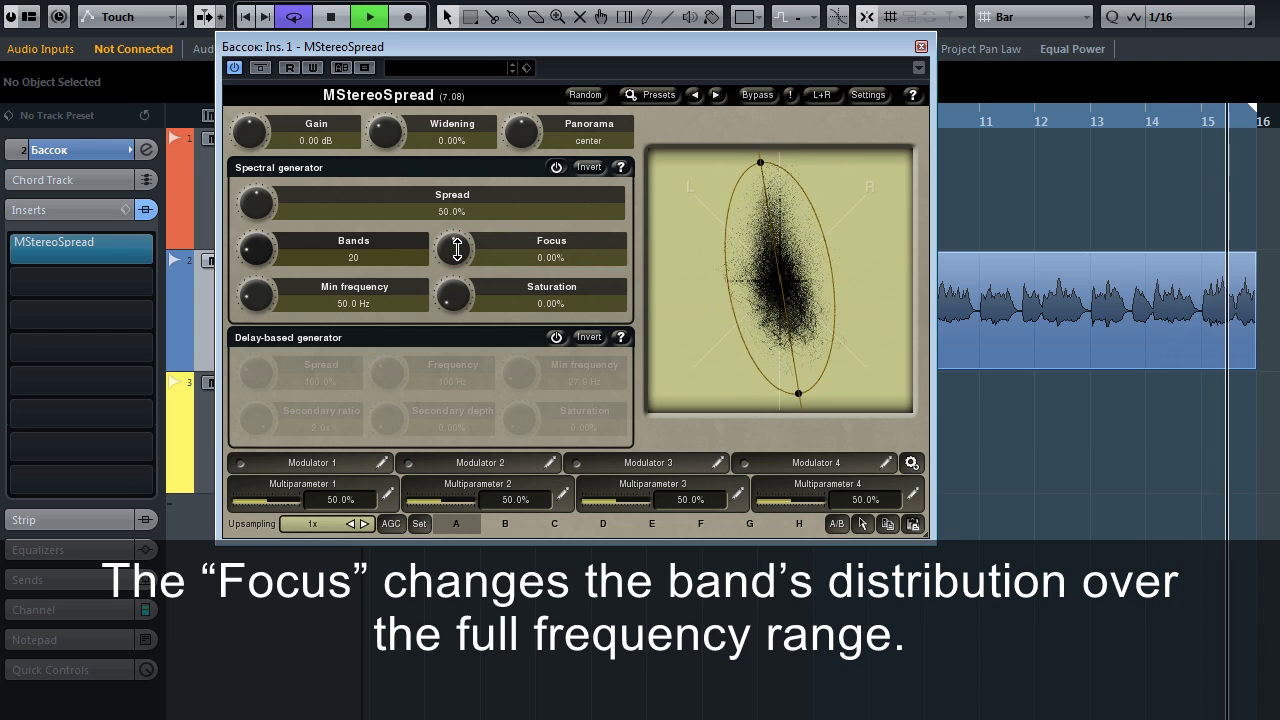
Audition MStereoSpread's Focus at -21.2%, stop playback, and adjust the Min frequency
{"action": "mouse_move", "coordinate": [457, 250]}
{"action": "left_mouse_down"}
{"action": "mouse_move", "coordinate": [457, 337]}
{"action": "mouse_move", "coordinate": [457, 150]}
{"action": "mouse_move", "coordinate": [457, 250]}
{"action": "left_mouse_up"}
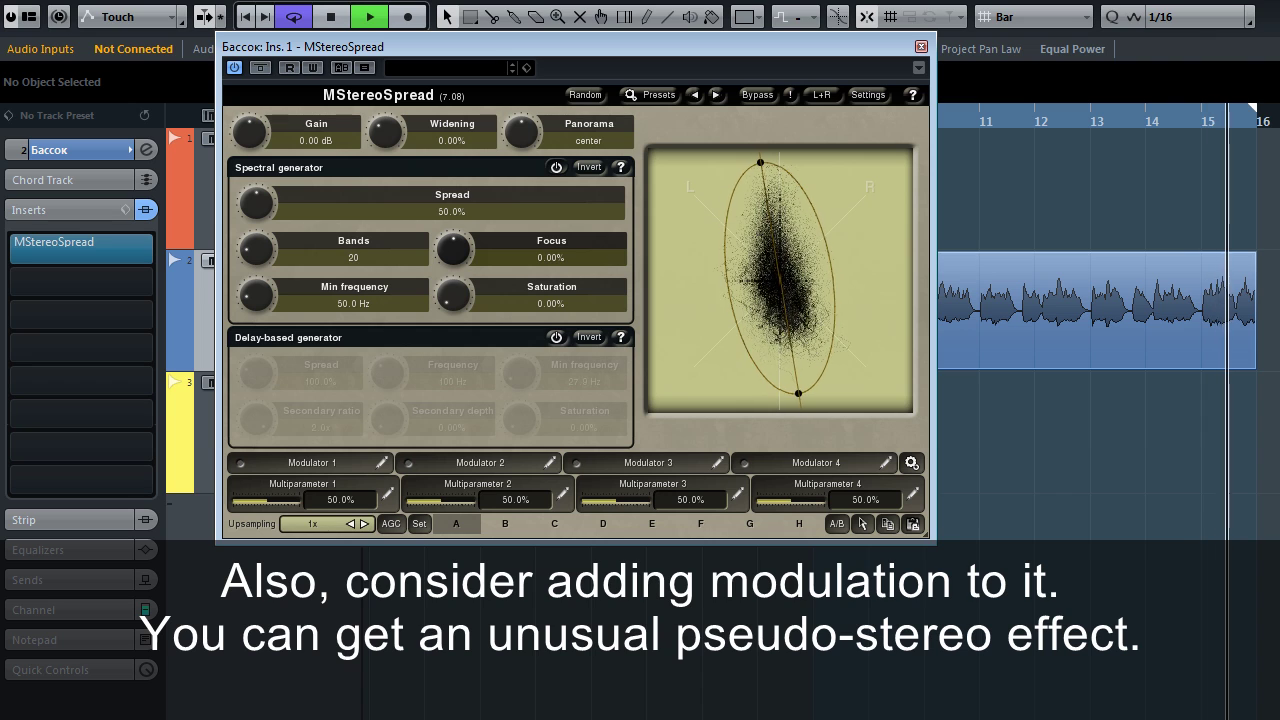
{"action": "key", "text": "space"}
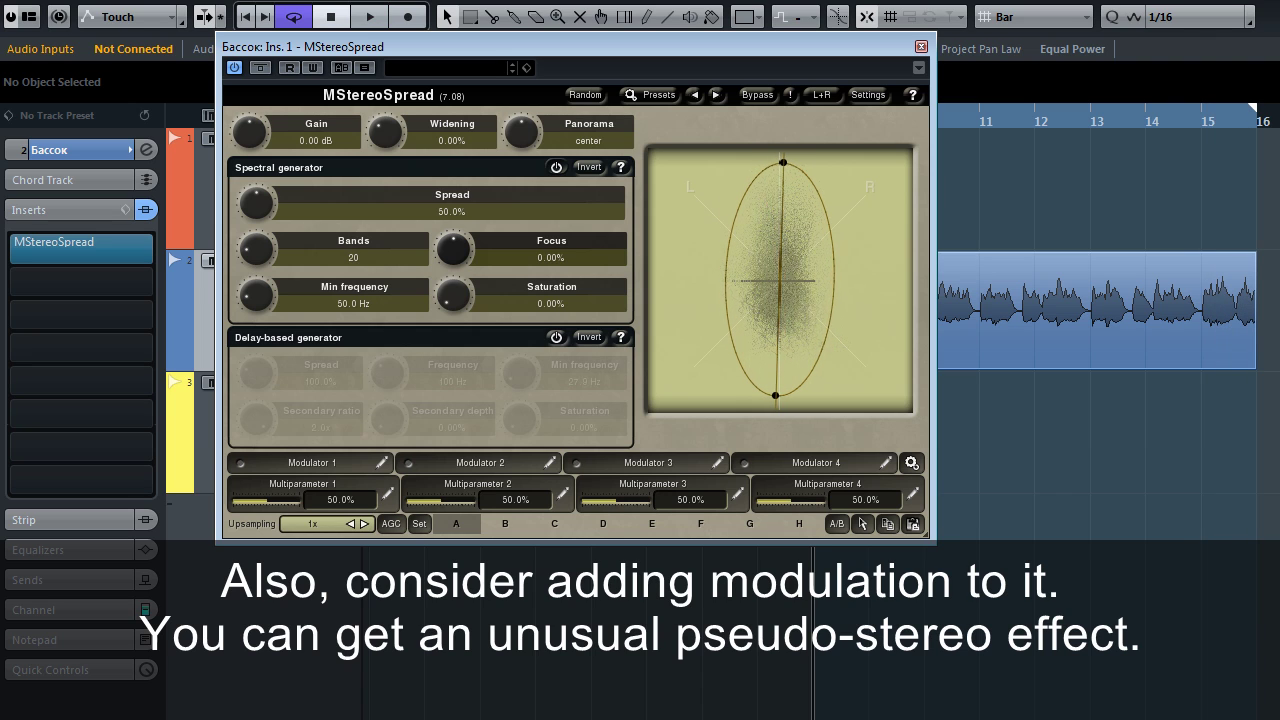
{"action": "left_click_drag", "start_coordinate": [257, 294], "coordinate": [257, 294]}
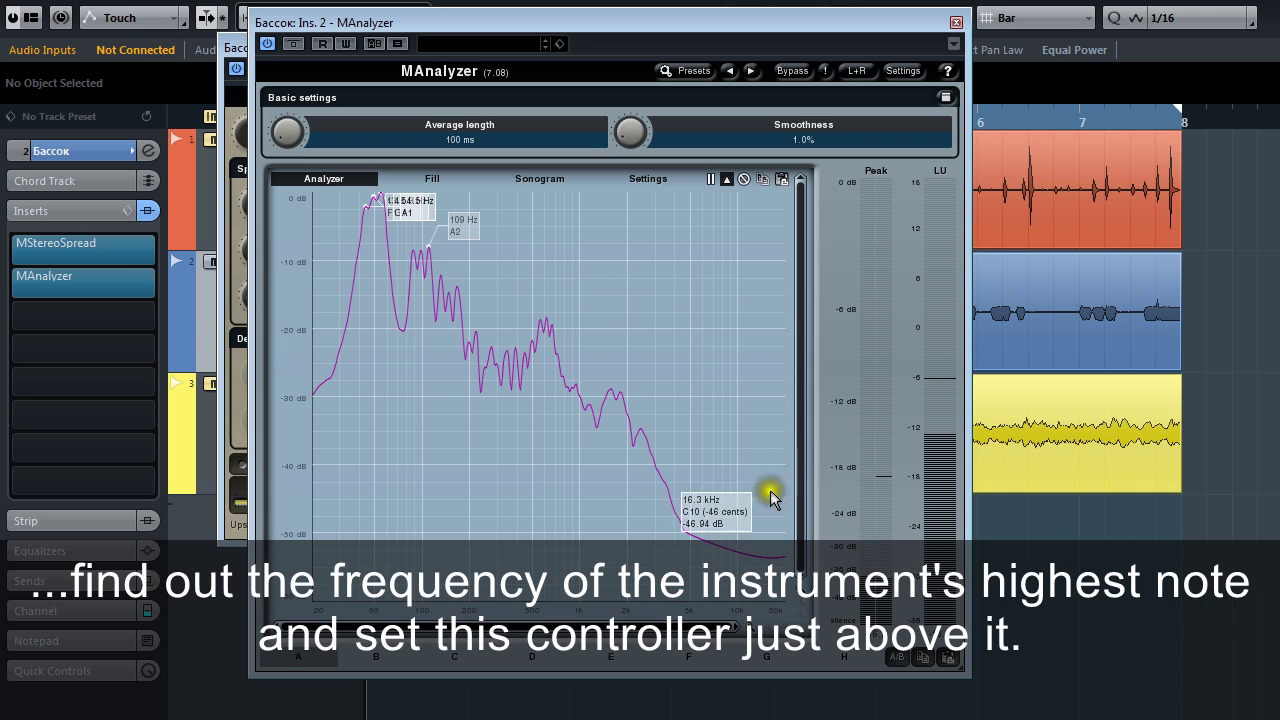
Zoom MAnalyzer to 20–100 Hz to find the bass's lowest notes, then close it
{"action": "left_click", "coordinate": [750, 627]}
{"action": "left_click", "coordinate": [750, 627]}
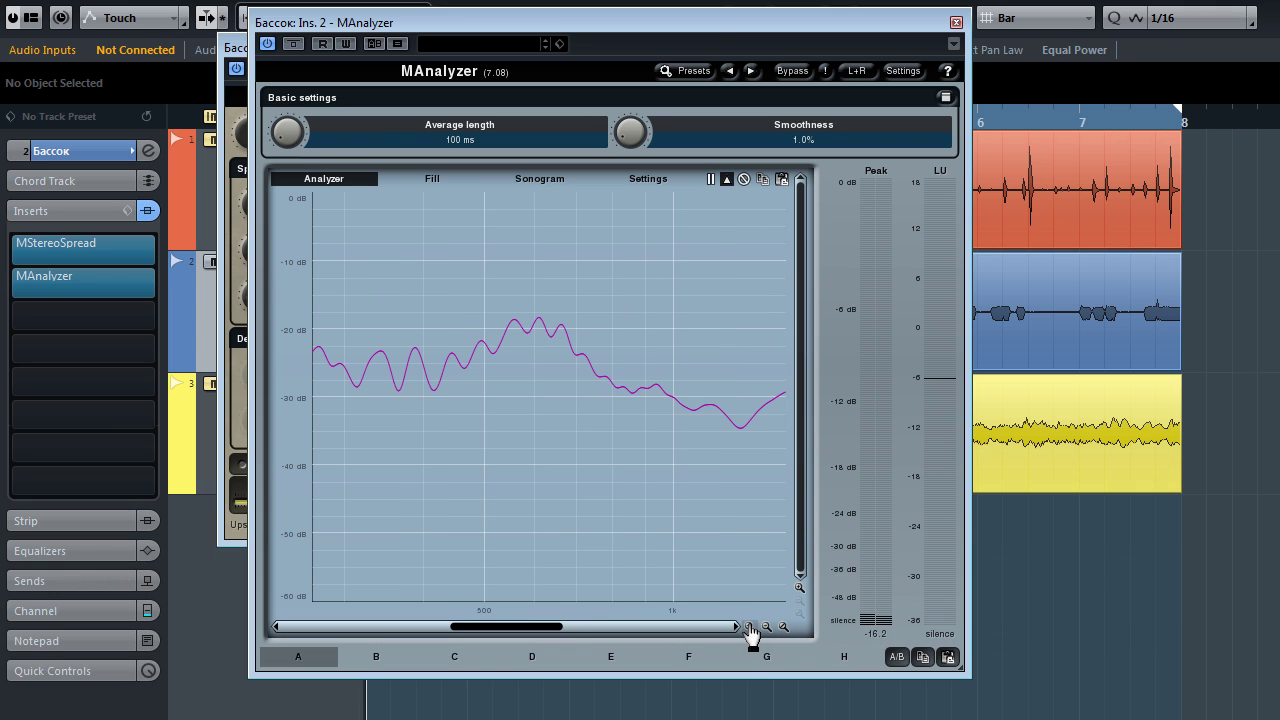
{"action": "left_click_drag", "start_coordinate": [540, 626], "coordinate": [370, 628]}
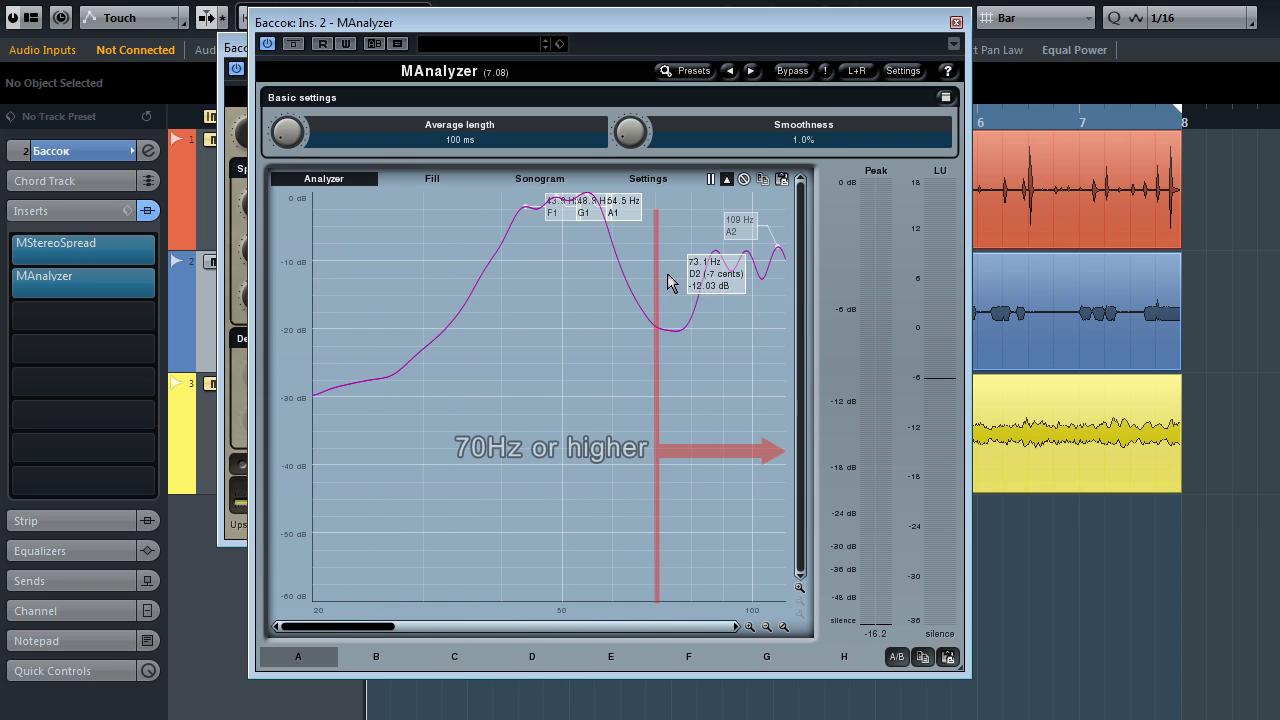
{"action": "left_click", "coordinate": [955, 25]}
Raise the spectral Min frequency to about 75.7 Hz and add slight Saturation
{"action": "left_click_drag", "start_coordinate": [260, 316], "coordinate": [262, 312]}
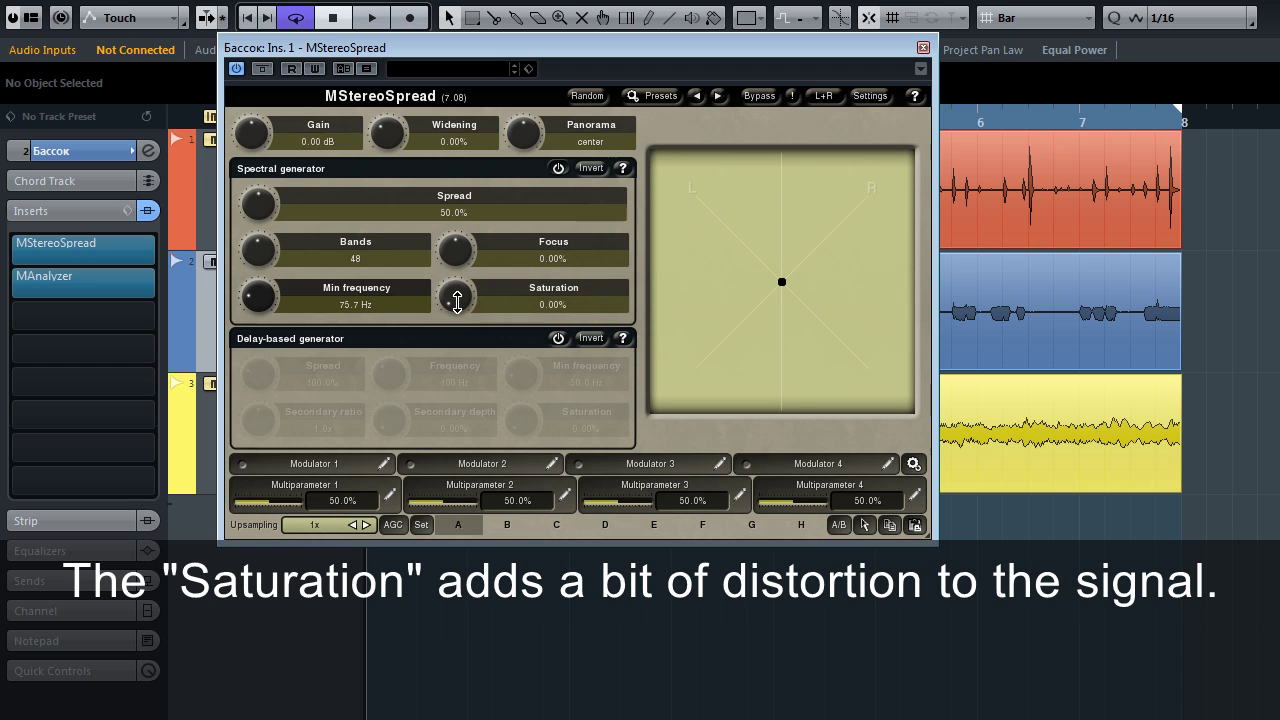
{"action": "mouse_move", "coordinate": [457, 297]}
{"action": "left_mouse_down"}
{"action": "mouse_move", "coordinate": [457, 213]}
{"action": "mouse_move", "coordinate": [457, 296]}
{"action": "left_mouse_up"}
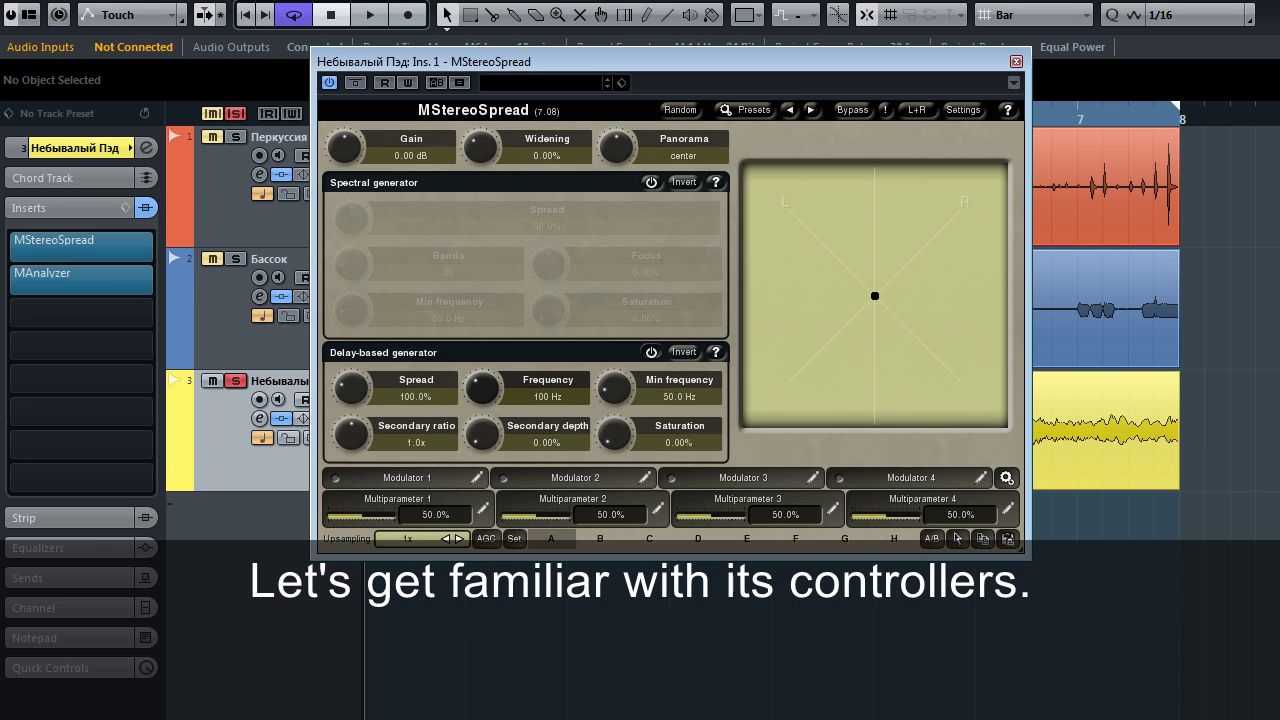
Play the project while sweeping the delay-based Spread down, above 200%, then back to about 100%
{"action": "key", "text": "space"}
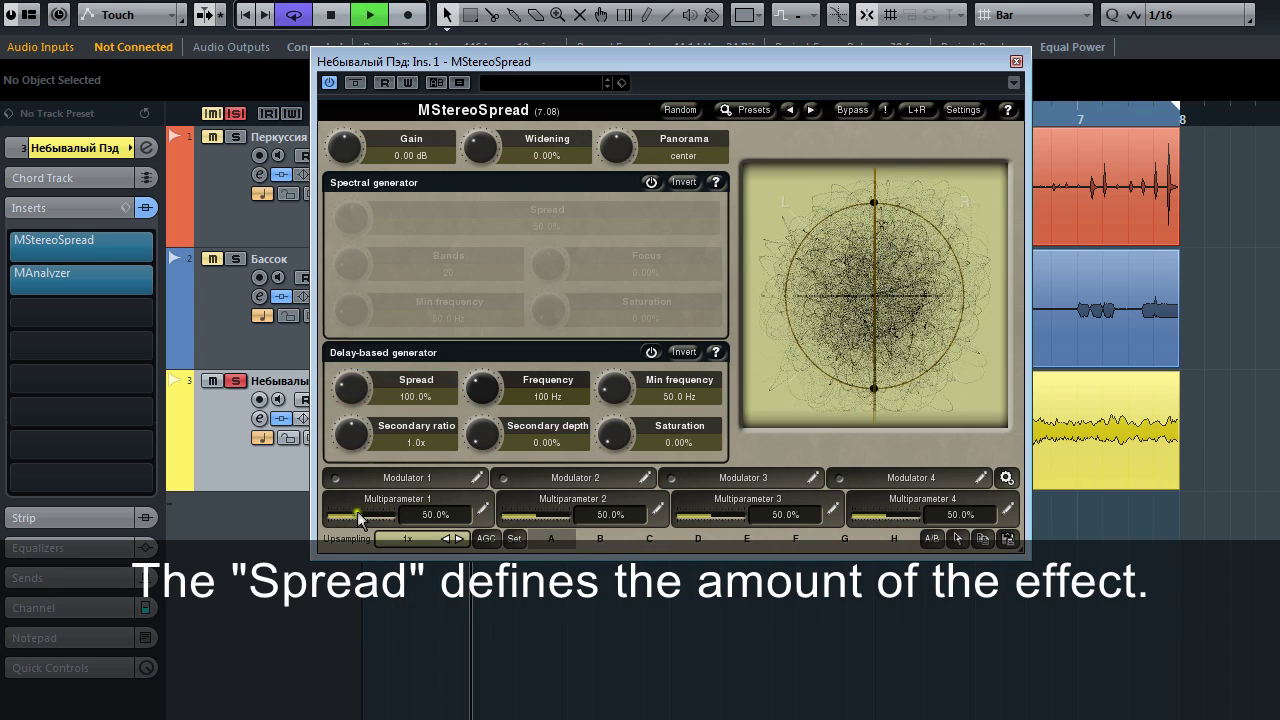
{"action": "left_click_drag", "start_coordinate": [356, 398], "coordinate": [371, 360]}
{"action": "left_click_drag", "start_coordinate": [371, 240], "coordinate": [371, 159]}
{"action": "left_click_drag", "start_coordinate": [371, 284], "coordinate": [371, 456]}
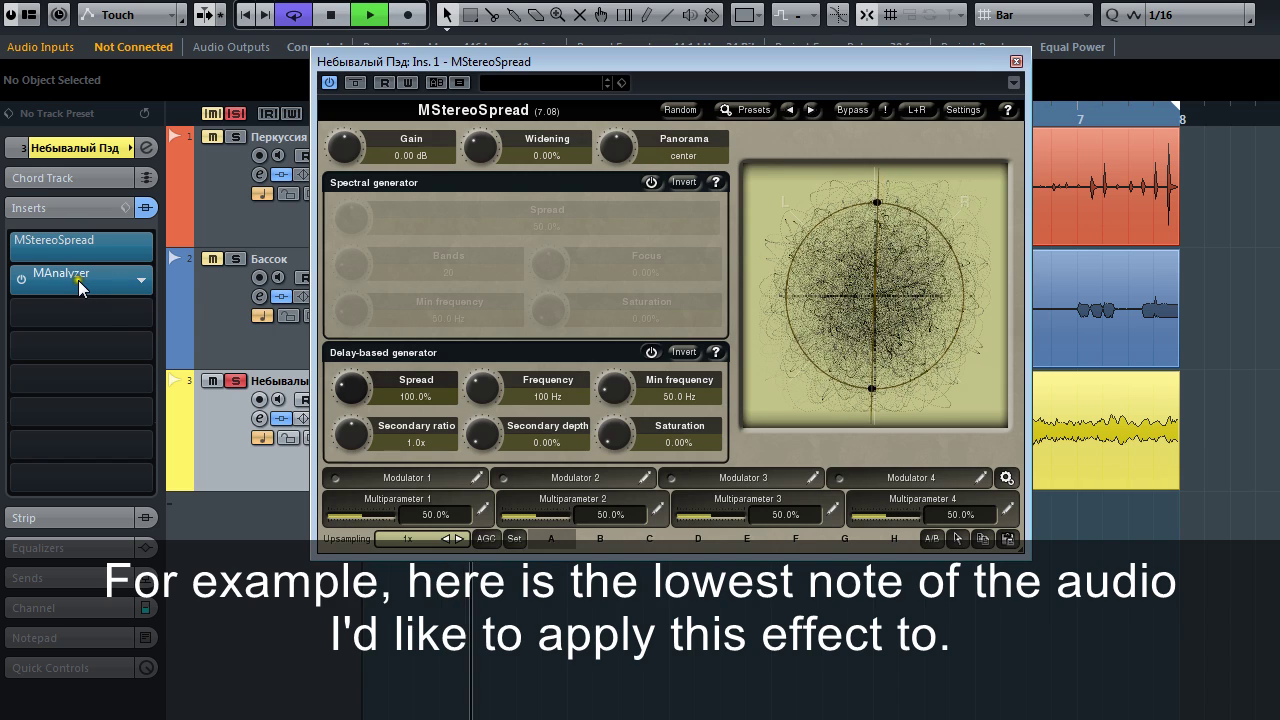
Open MAnalyzer on the Небывалый Пэд track, read the lowest note in its sonogram, and close it
{"action": "left_click", "coordinate": [78, 281]}
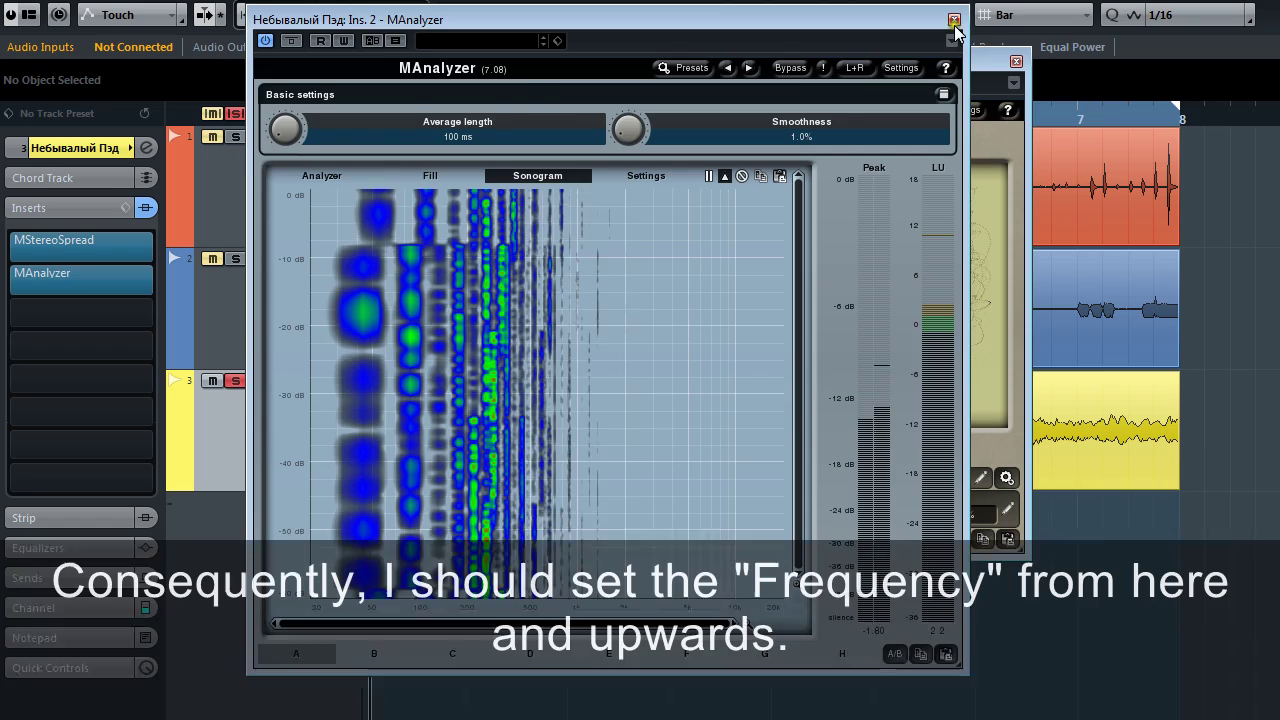
{"action": "left_click", "coordinate": [954, 19]}
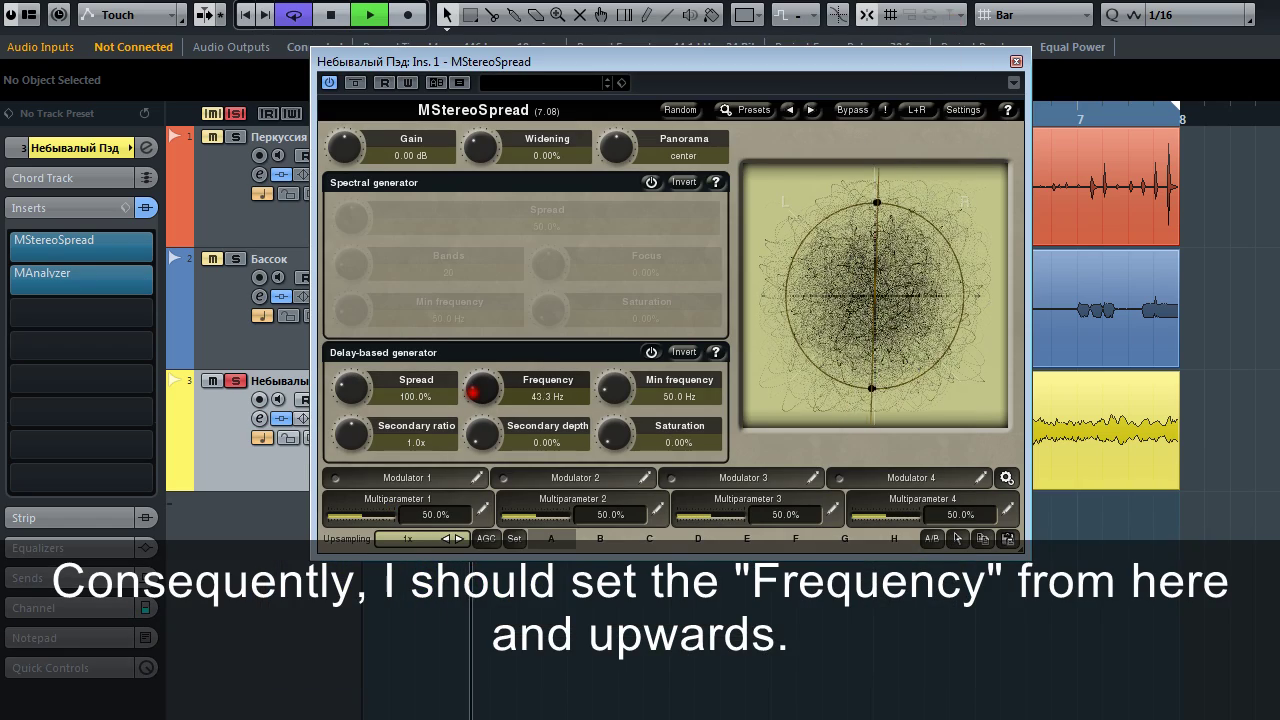
In MStereoSpread, bring the delay-based Frequency to 71.8 Hz and lower Min frequency to 35.4 Hz
{"action": "left_click_drag", "start_coordinate": [477, 389], "coordinate": [477, 410]}
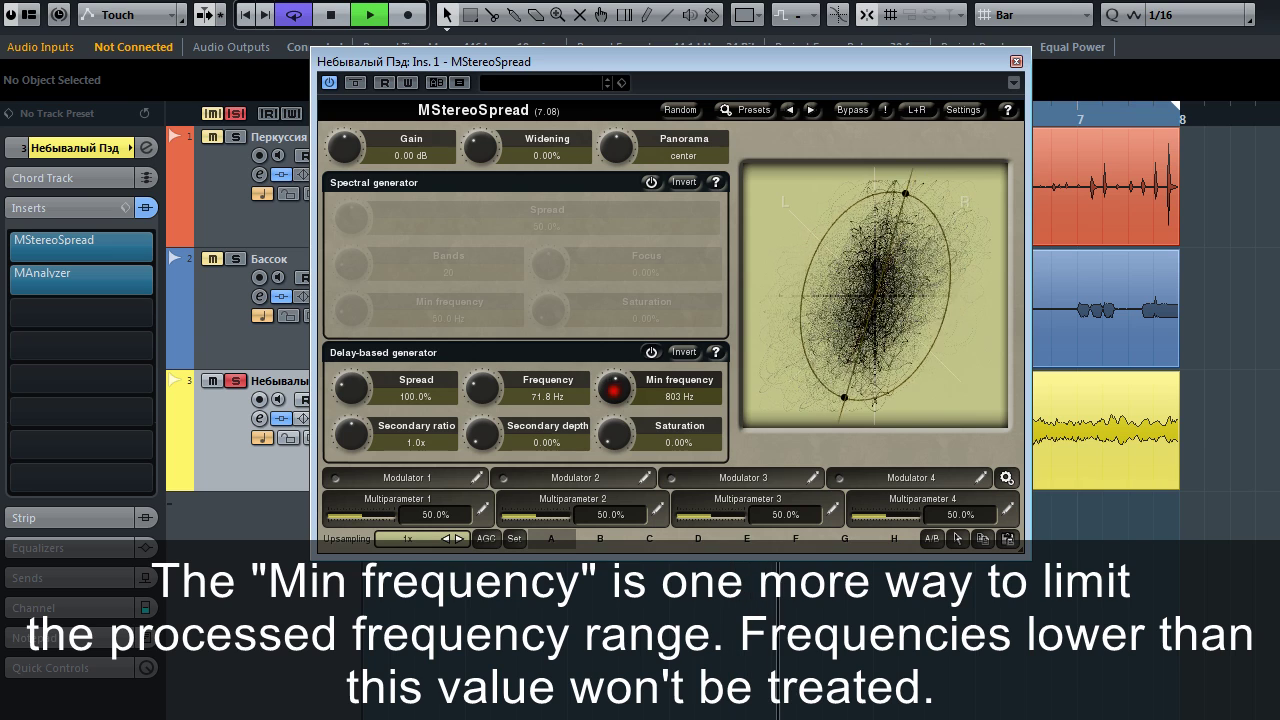
{"action": "mouse_move", "coordinate": [614, 389]}
{"action": "left_mouse_down"}
{"action": "mouse_move", "coordinate": [614, 426]}
{"action": "mouse_move", "coordinate": [623, 393]}
{"action": "left_mouse_up"}
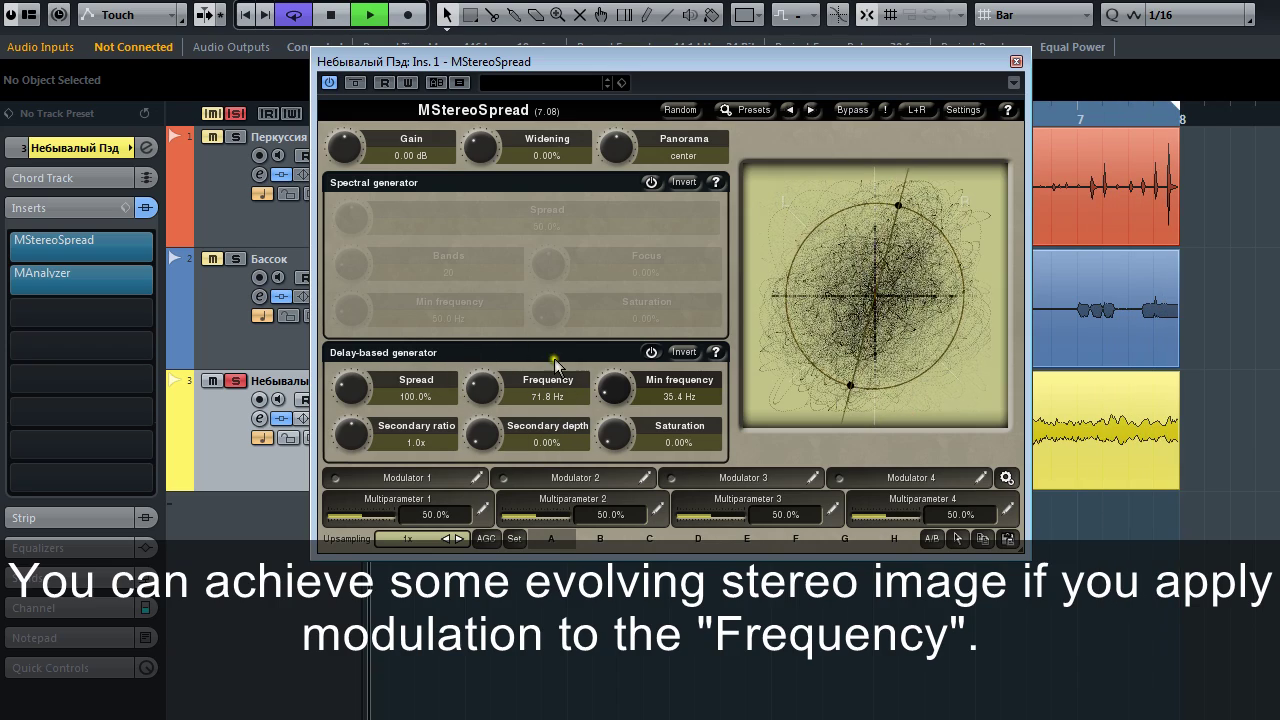
Add the Delay-based generator's Frequency as Modulator 1's target, with Depth at 50.4%
{"action": "left_click", "coordinate": [421, 482]}
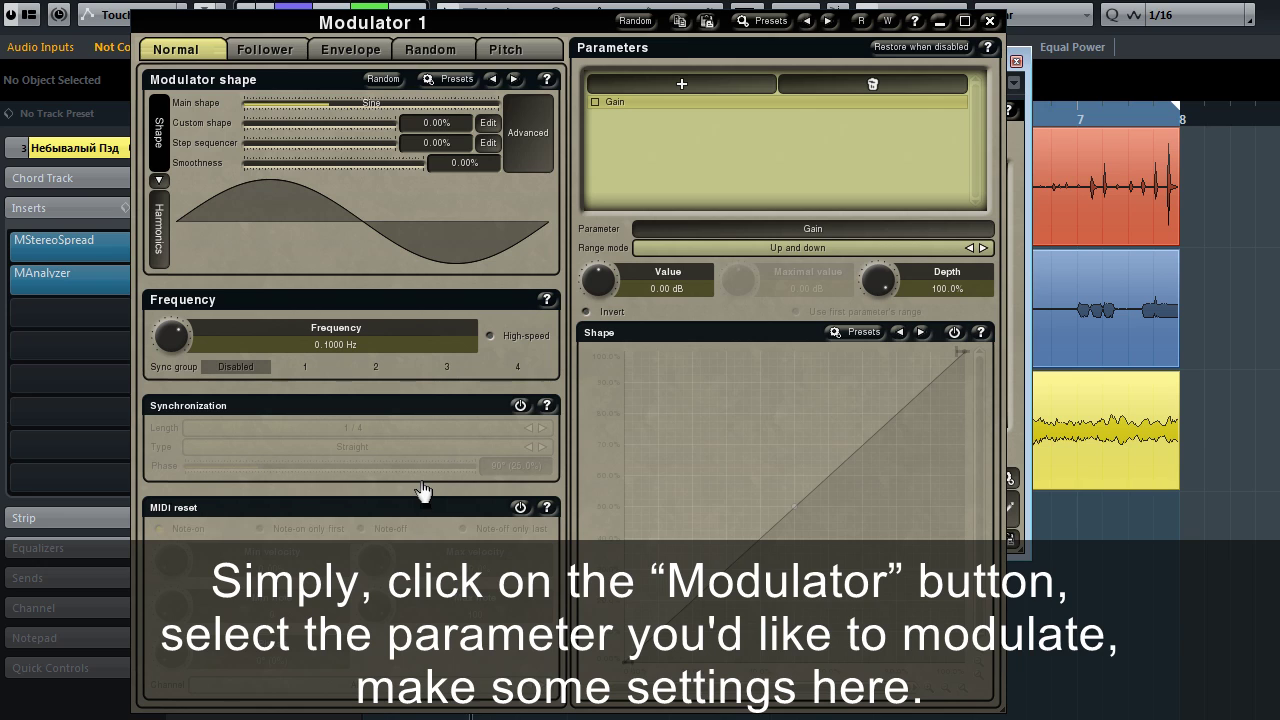
{"action": "left_click", "coordinate": [704, 86]}
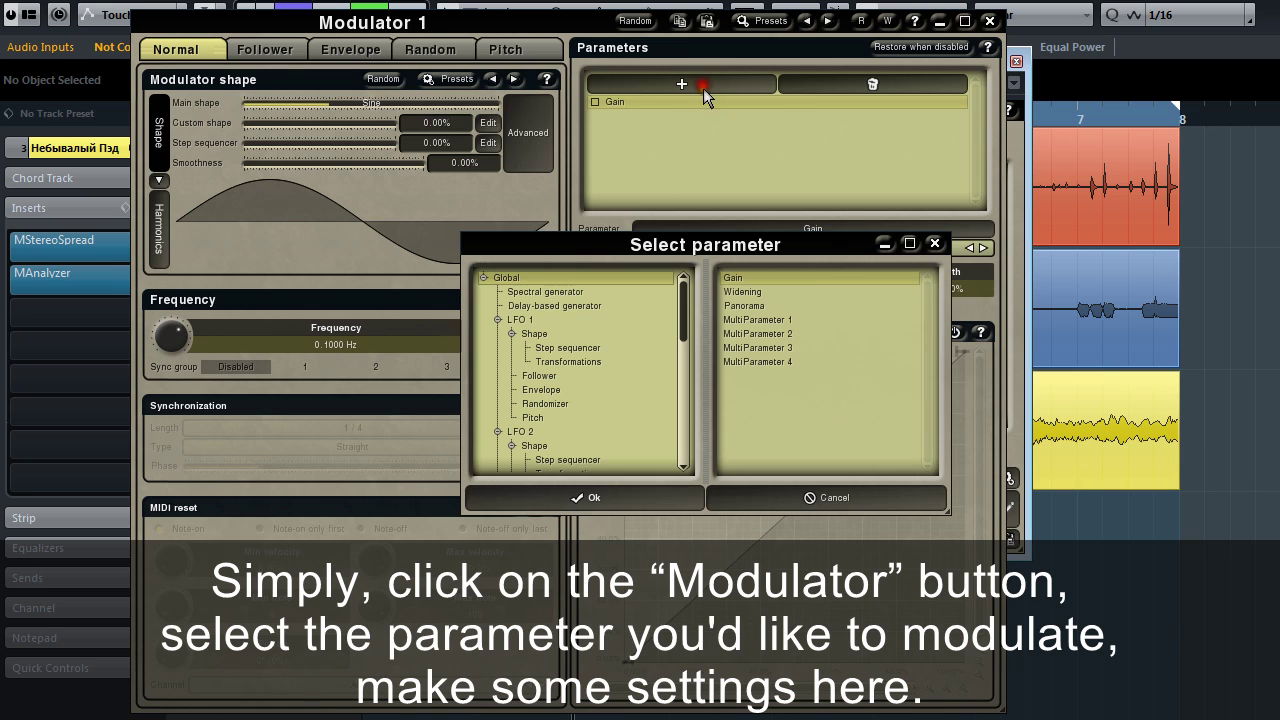
{"action": "left_click", "coordinate": [576, 307]}
{"action": "left_click", "coordinate": [738, 306]}
{"action": "left_click", "coordinate": [657, 500]}
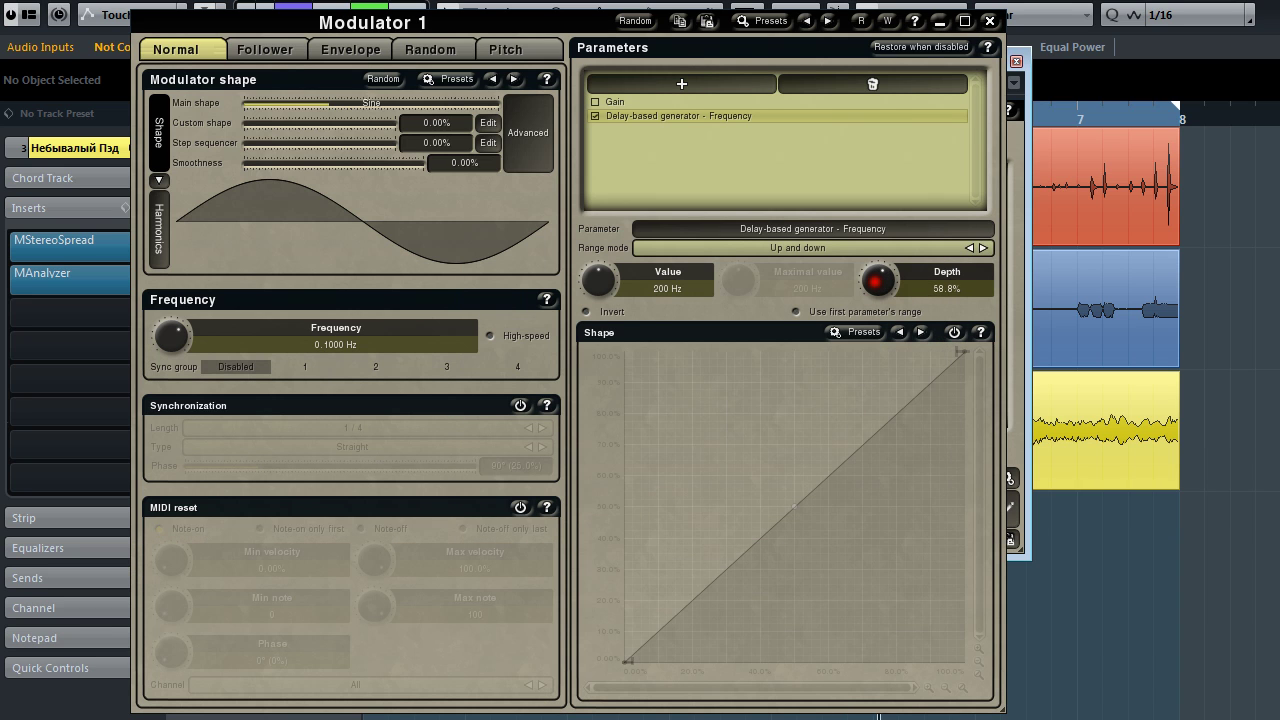
{"action": "left_click", "coordinate": [990, 22]}
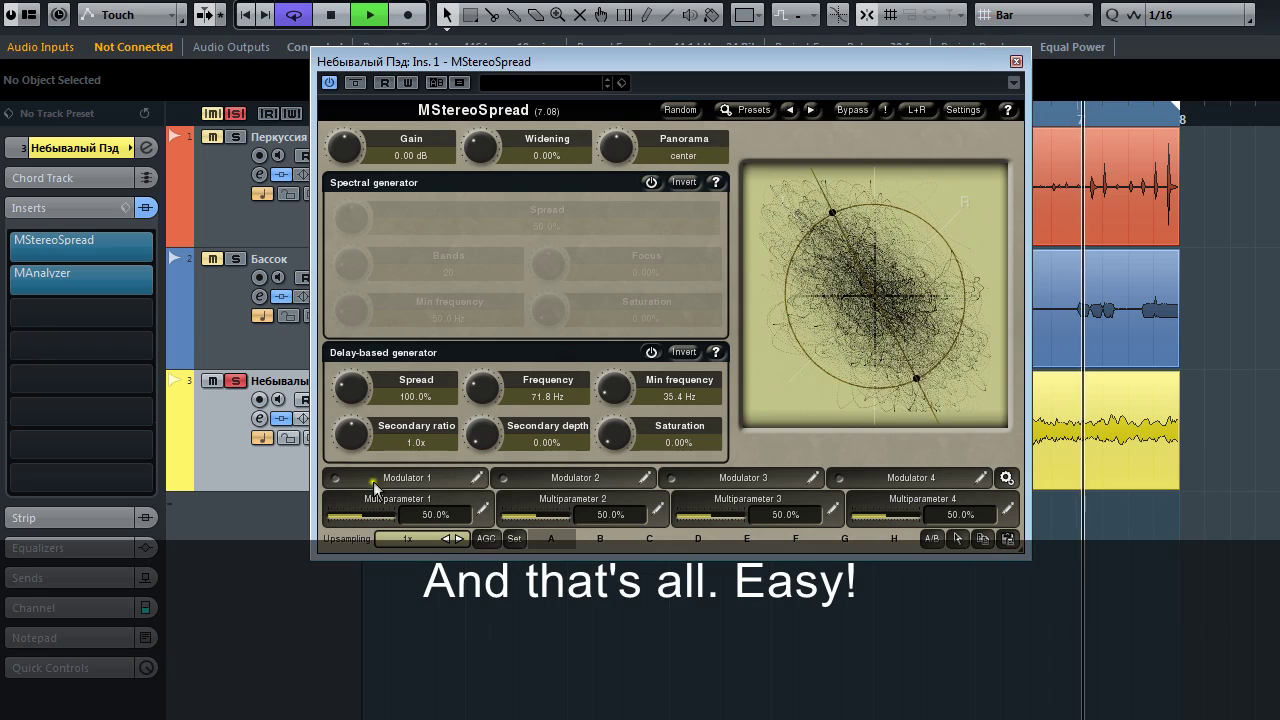
Enable Modulator 1 and raise the Widening knob to about 105.6%
{"action": "left_click", "coordinate": [336, 478]}
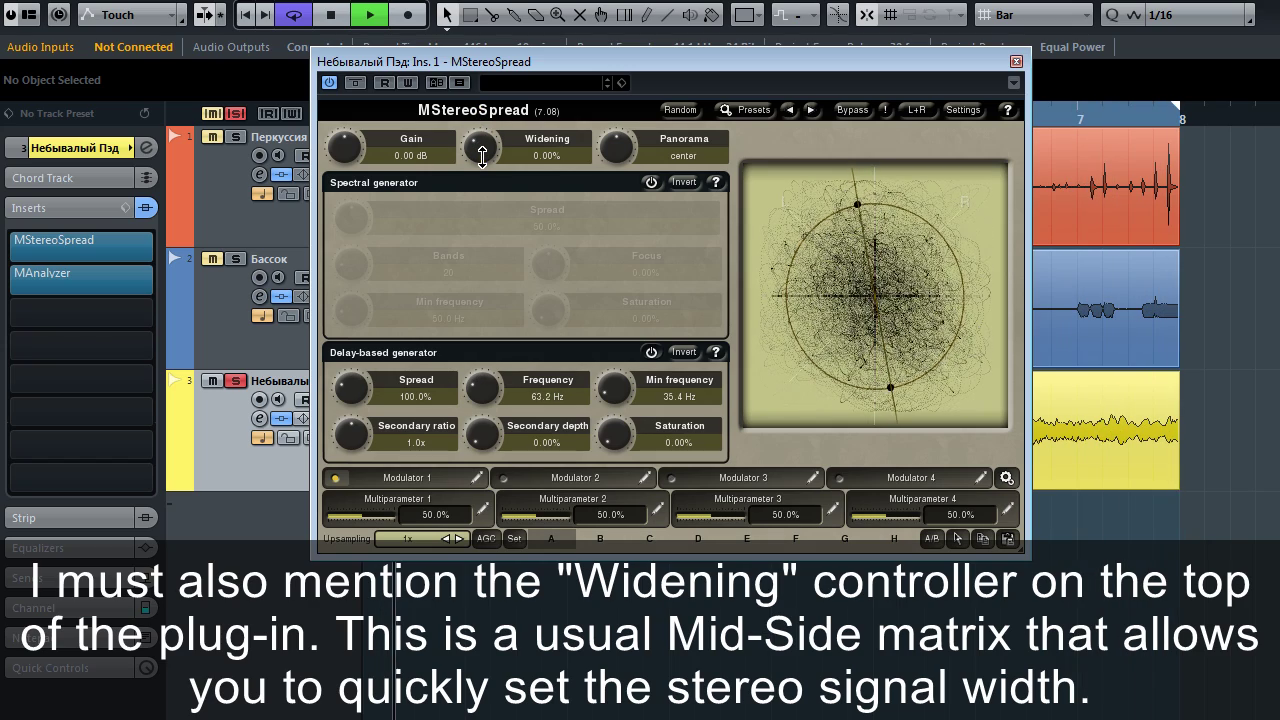
{"action": "mouse_move", "coordinate": [482, 155]}
{"action": "left_mouse_down"}
{"action": "mouse_move", "coordinate": [482, 110]}
{"action": "mouse_move", "coordinate": [482, 133]}
{"action": "left_mouse_up"}
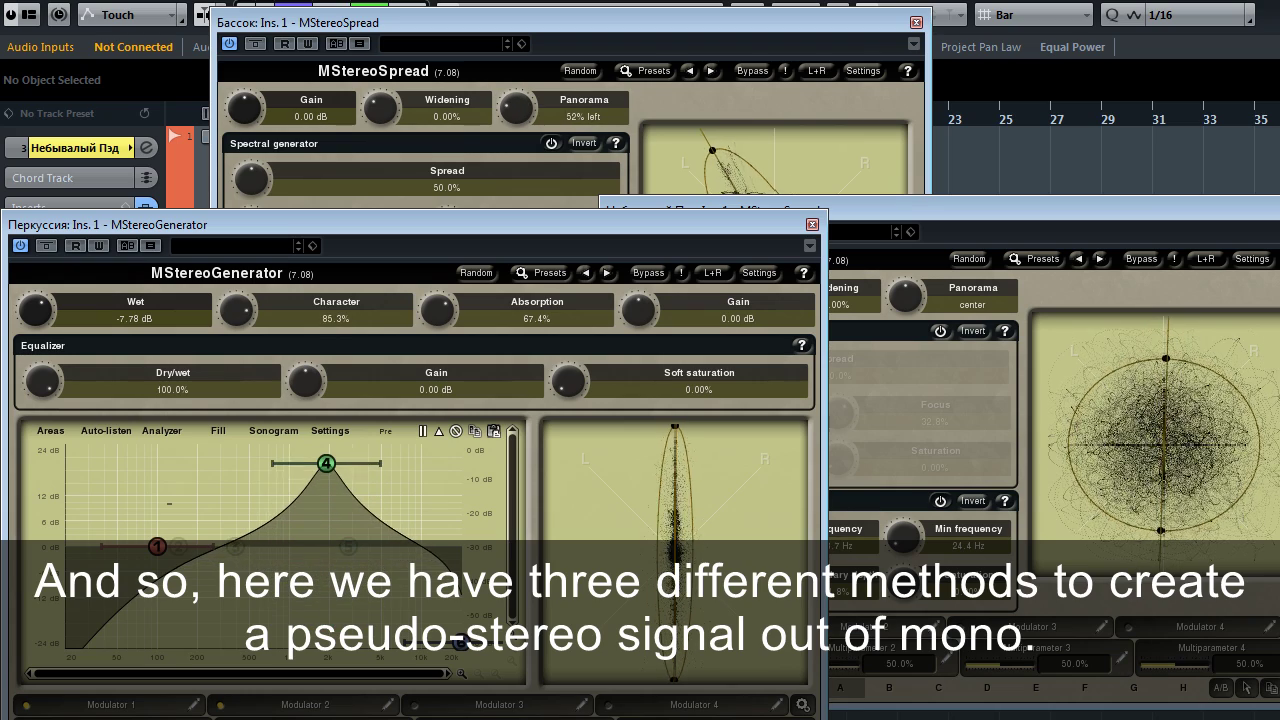
{"action": "left_click", "coordinate": [553, 22]}
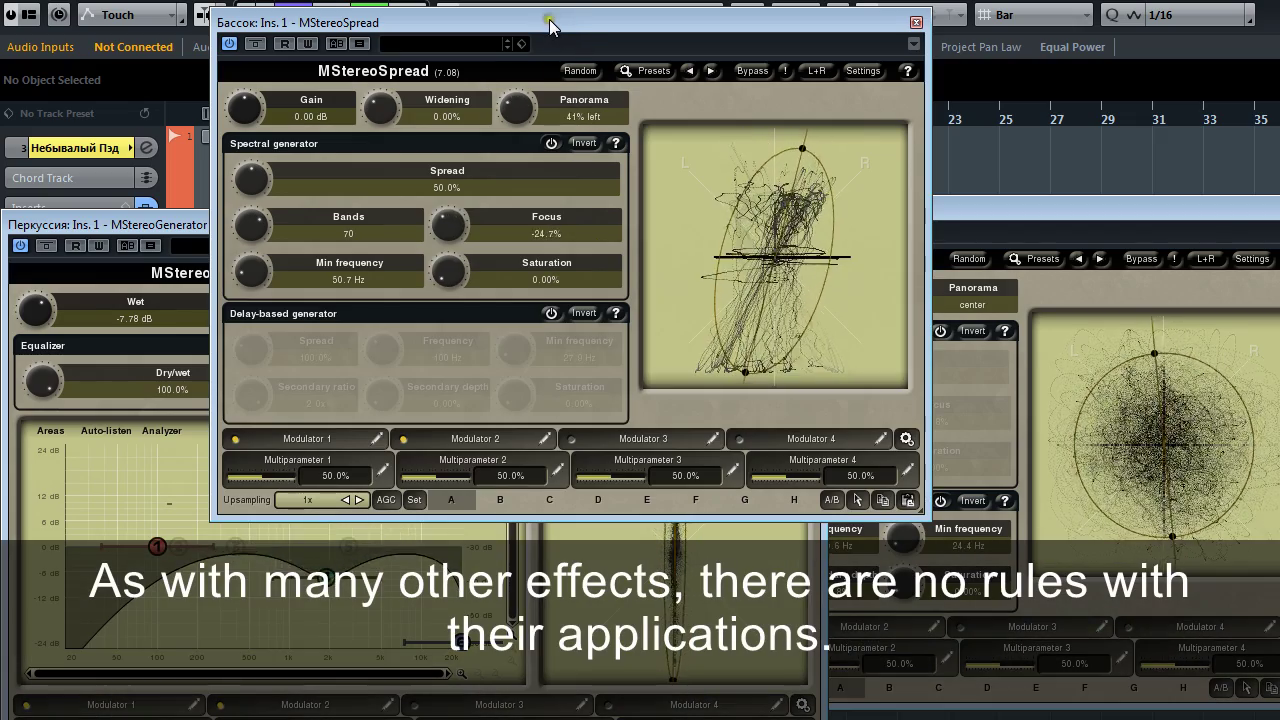
{"action": "left_click", "coordinate": [963, 213]}
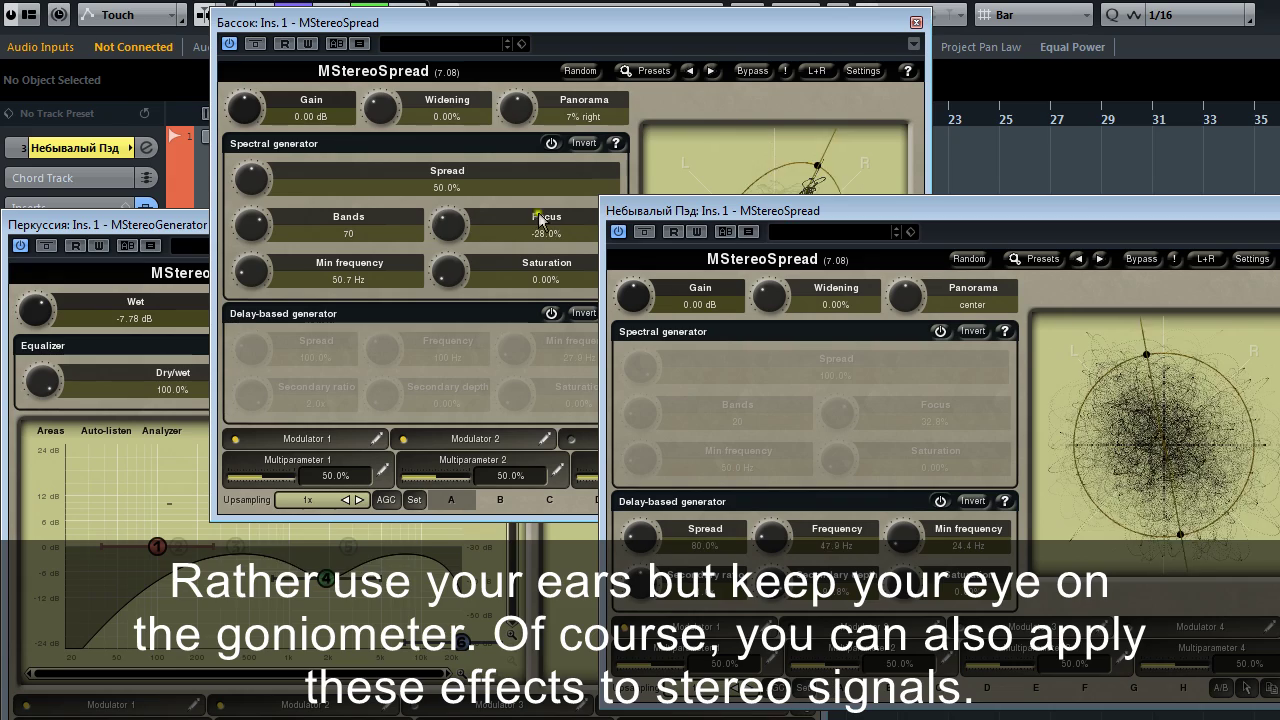
{"action": "left_click", "coordinate": [184, 225]}
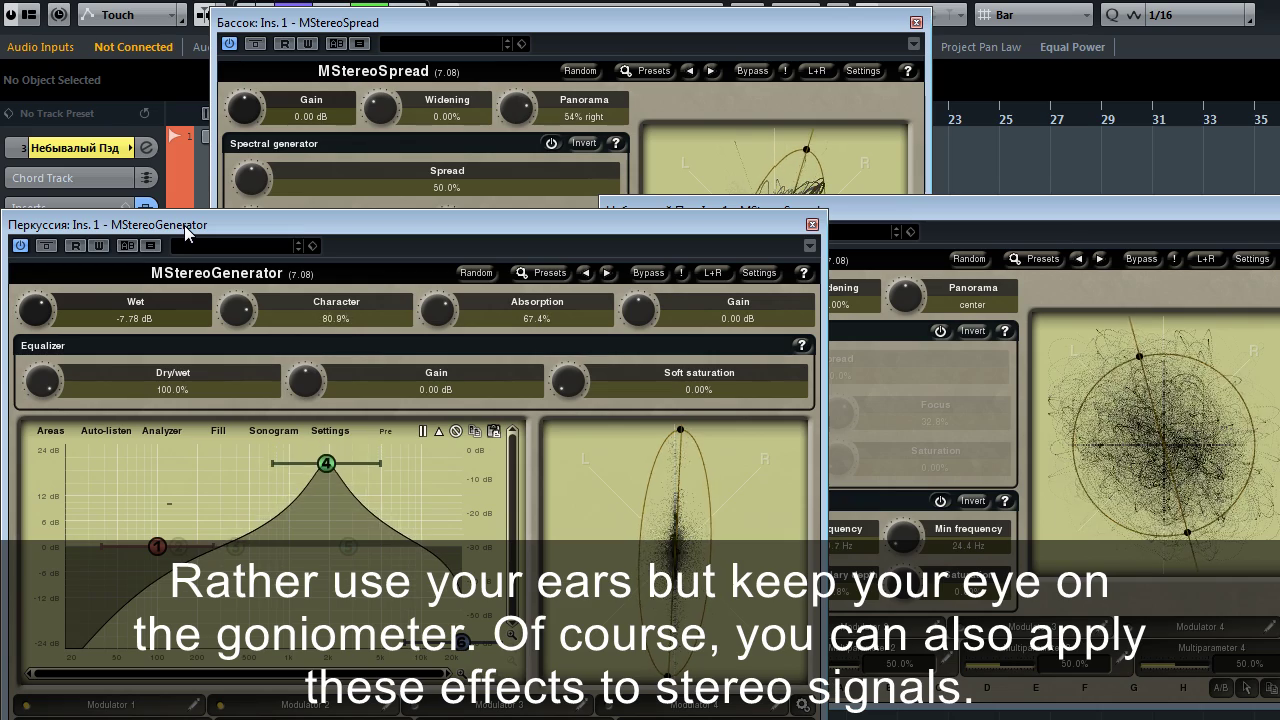